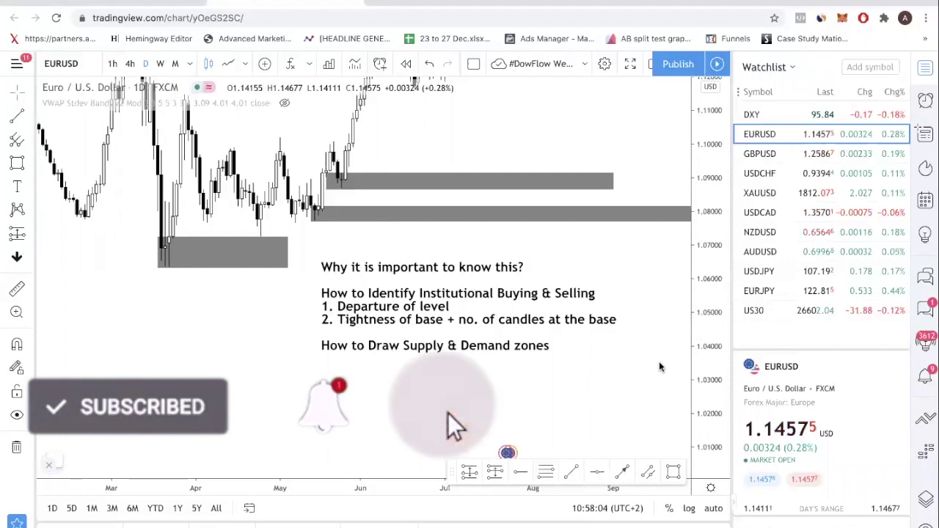
- Draw a supply zone rectangle over the early March 2020 high, from about 1.13495 to 1.14891, extending right to 29 July
left_click_drag(658, 367, 662, 387)
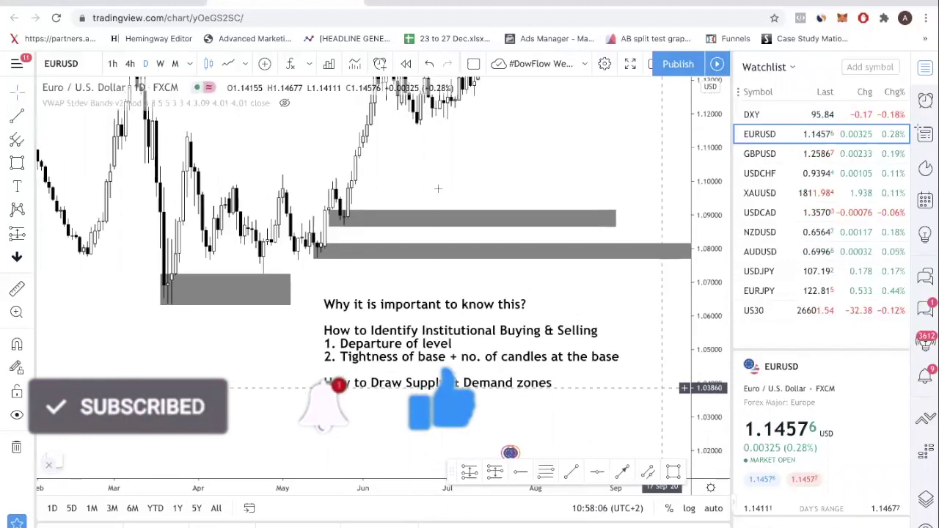
left_click_drag(440, 189, 515, 193)
mouse_move(222, 133)
left_mouse_down()
mouse_move(360, 174)
mouse_move(612, 174)
left_mouse_up()
left_click_drag(221, 133, 219, 126)
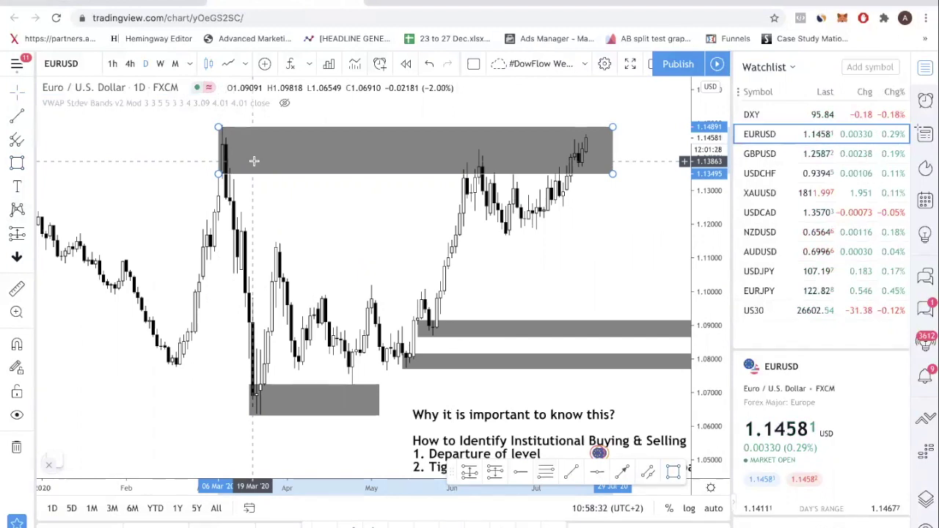
left_click(462, 260)
- Move the text note with the lesson outline slightly upward beneath the demand zones
left_click_drag(463, 259, 369, 202)
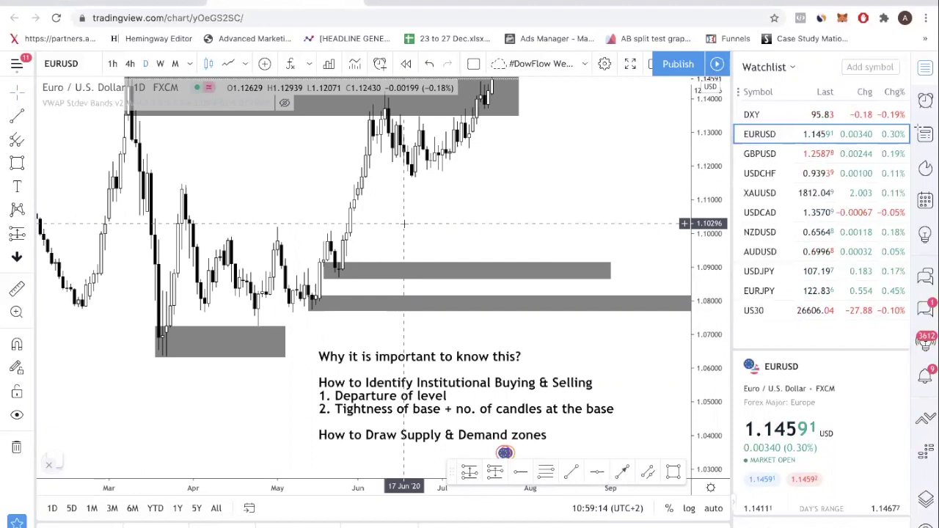
left_click_drag(435, 394, 435, 383)
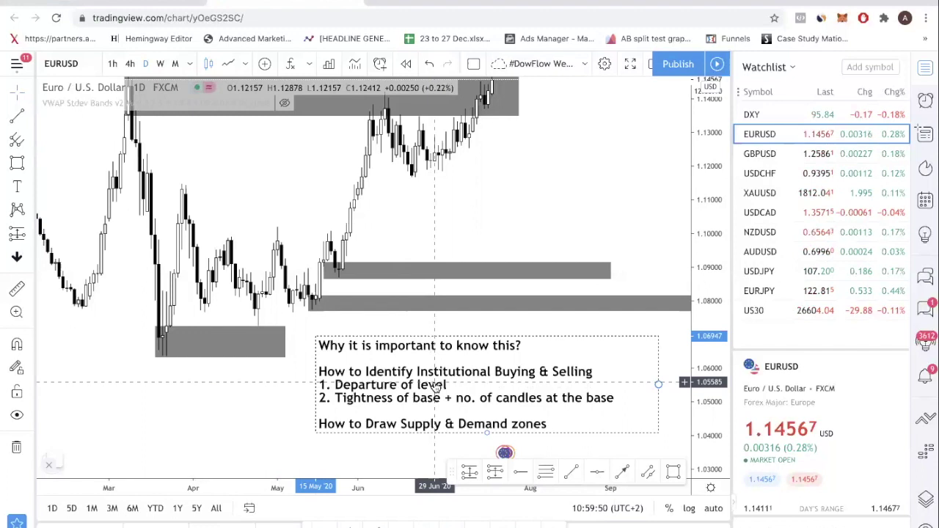
- View EURUSD on the 4-hour timeframe and return to the daily timeframe
left_click(130, 64)
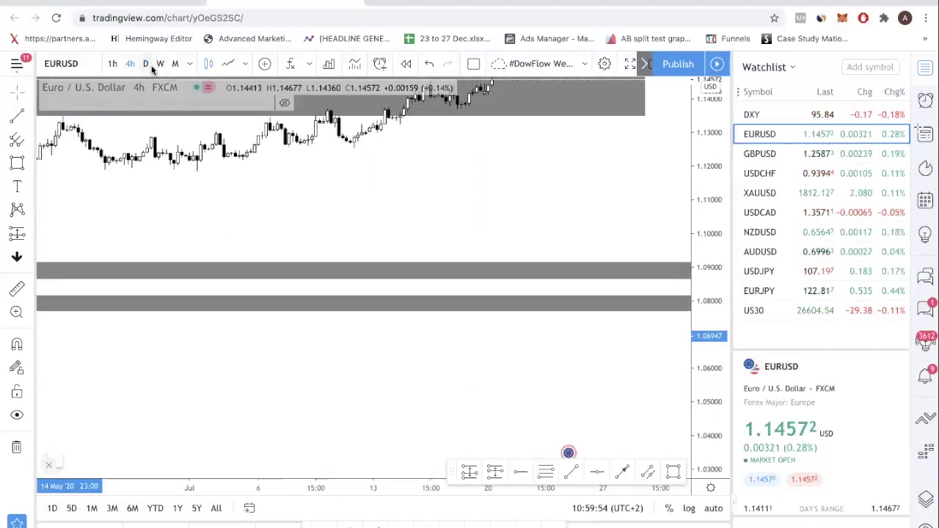
left_click(145, 64)
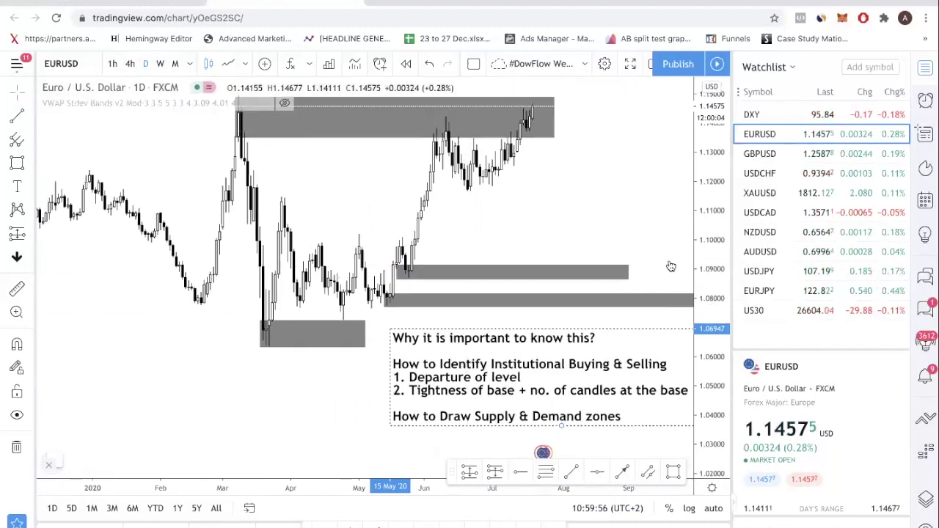
scroll(629, 206, "right", 2)
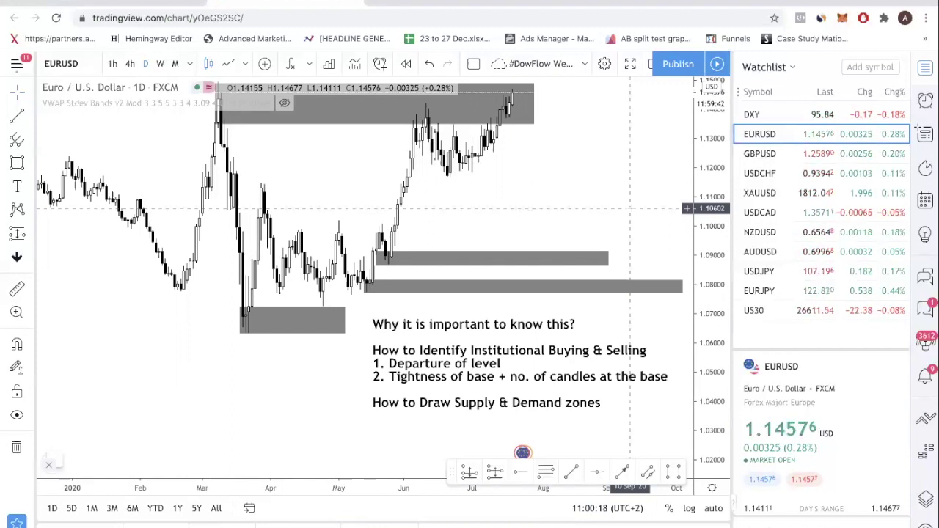
mouse_move(331, 184)
left_mouse_down()
mouse_move(348, 194)
mouse_move(330, 193)
mouse_move(319, 153)
mouse_move(314, 177)
left_mouse_up()
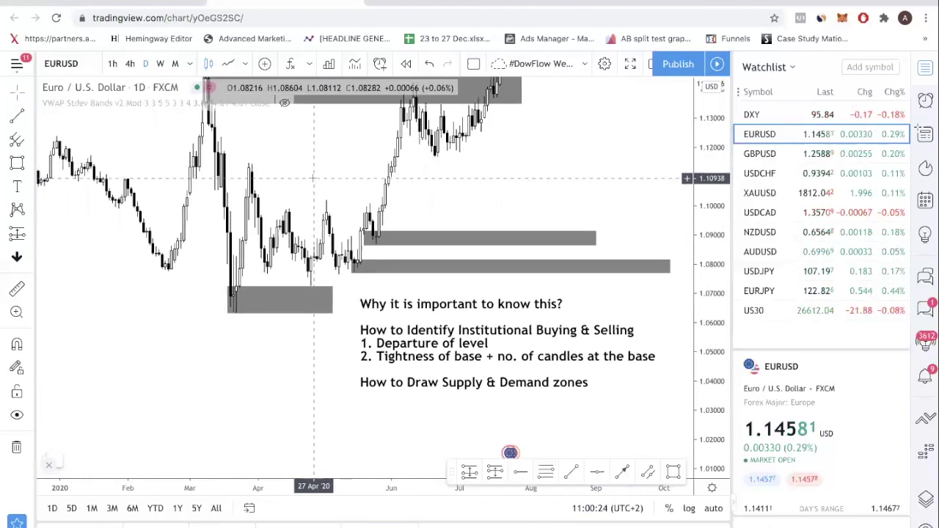
left_click(373, 237)
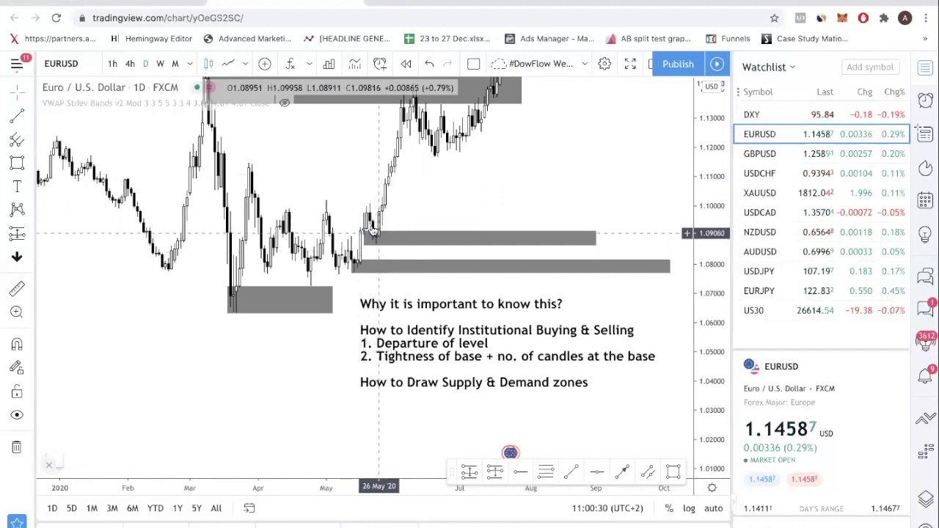
- Place a horizontal ray at the 19 June low, at about 1.11712
scroll(440, 220, "right", 3)
left_click_drag(504, 200, 574, 173)
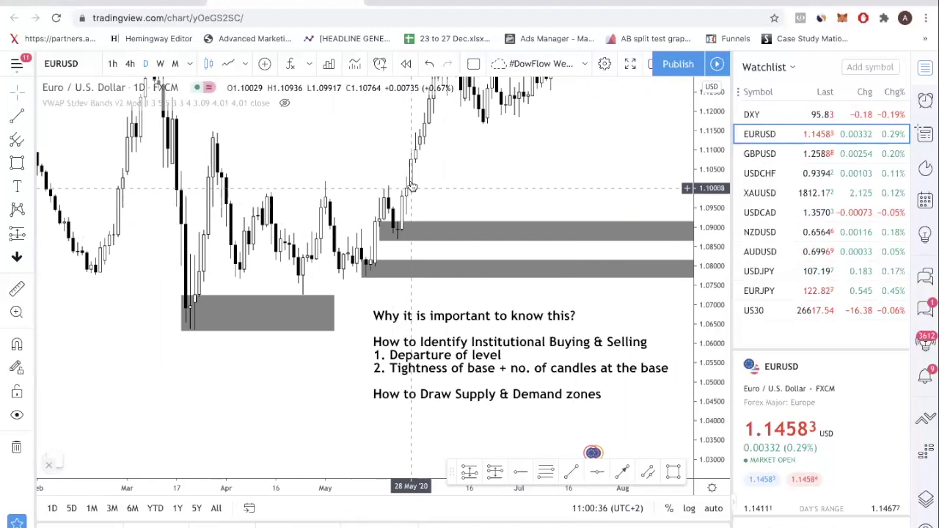
left_click_drag(433, 121, 381, 286)
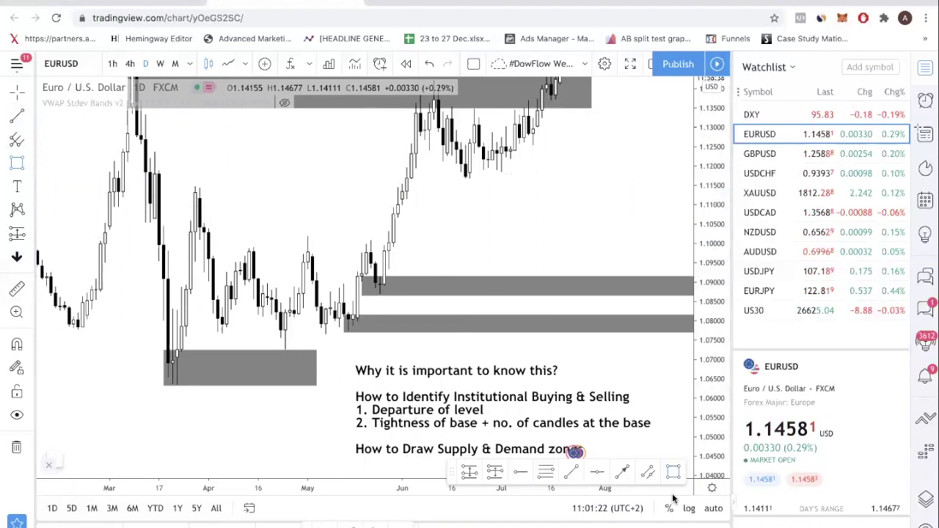
left_click(468, 178)
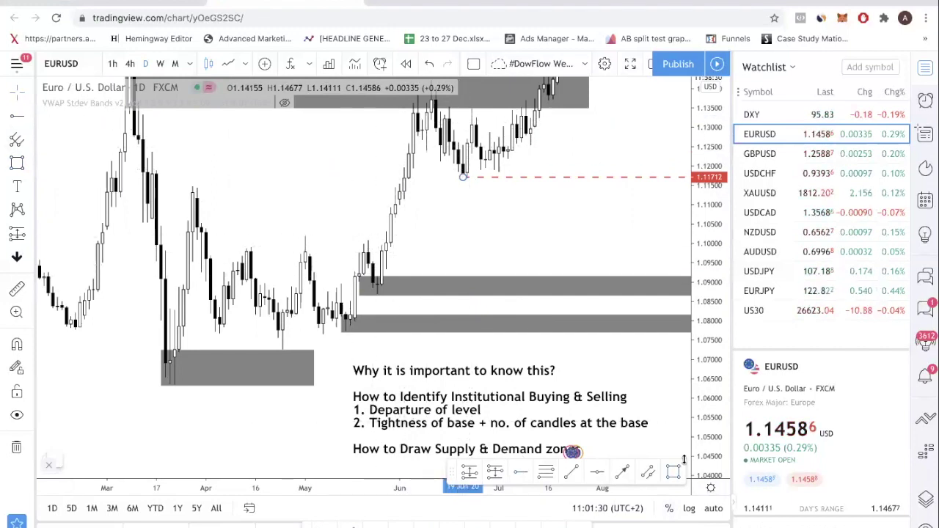
- Try highlighting the rally from 26 May to 3 June with a rectangle and delete it
left_click_drag(381, 275, 408, 136)
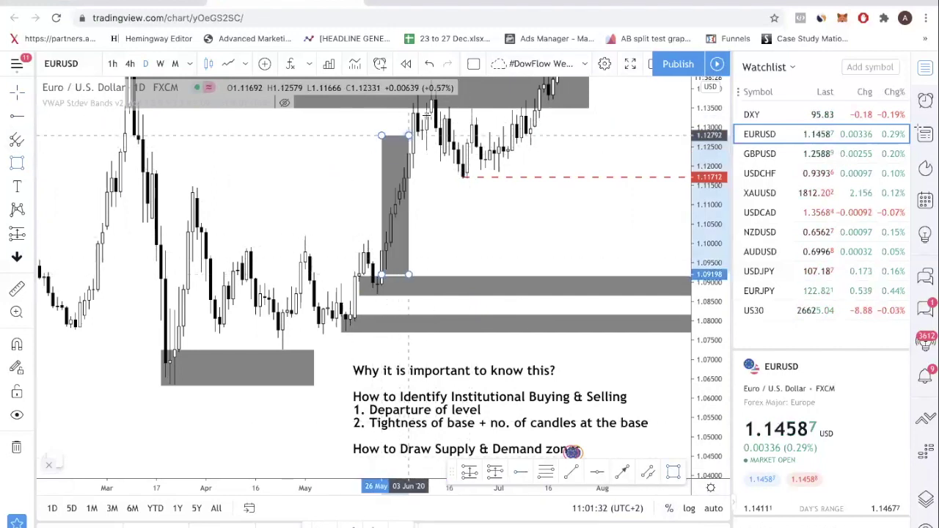
key("Delete")
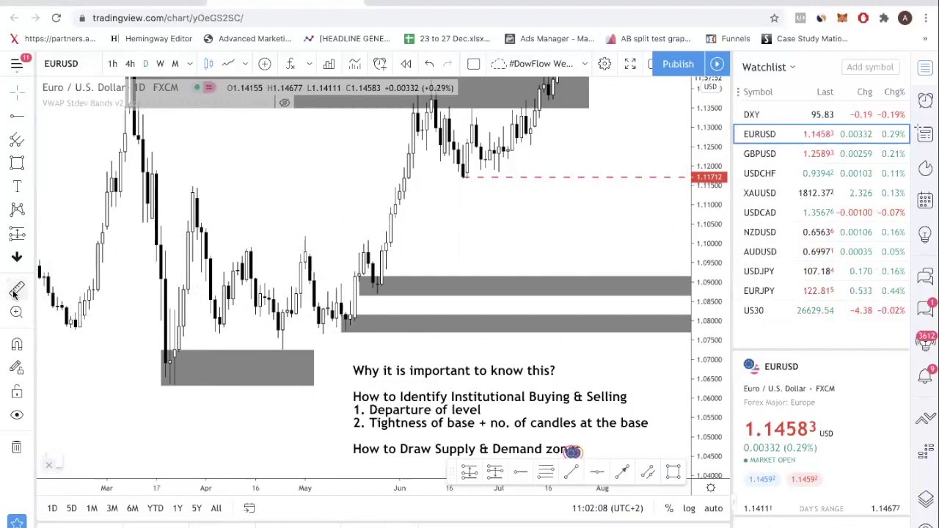
- Measure the rally from the March low to the late-March high, and the rally from the 26 May low to the 10 June high
left_click(177, 377, "shift")
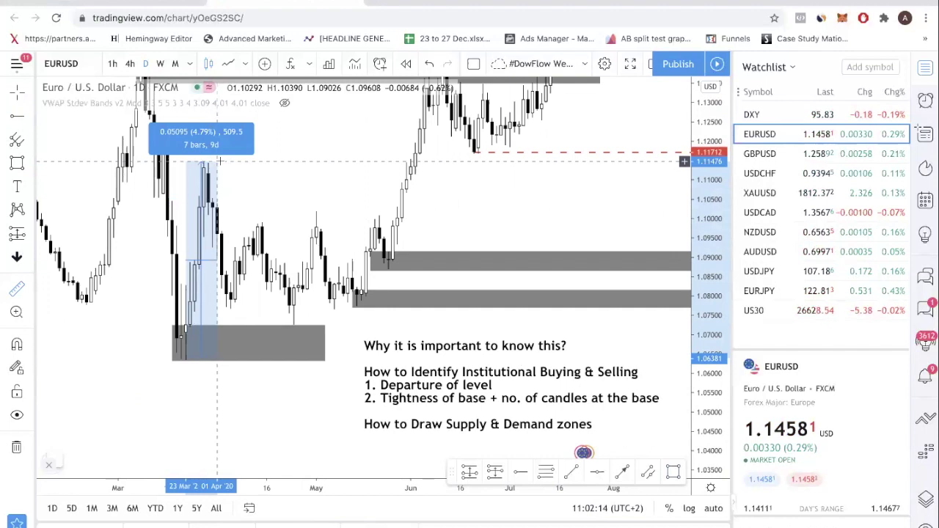
left_click(219, 160)
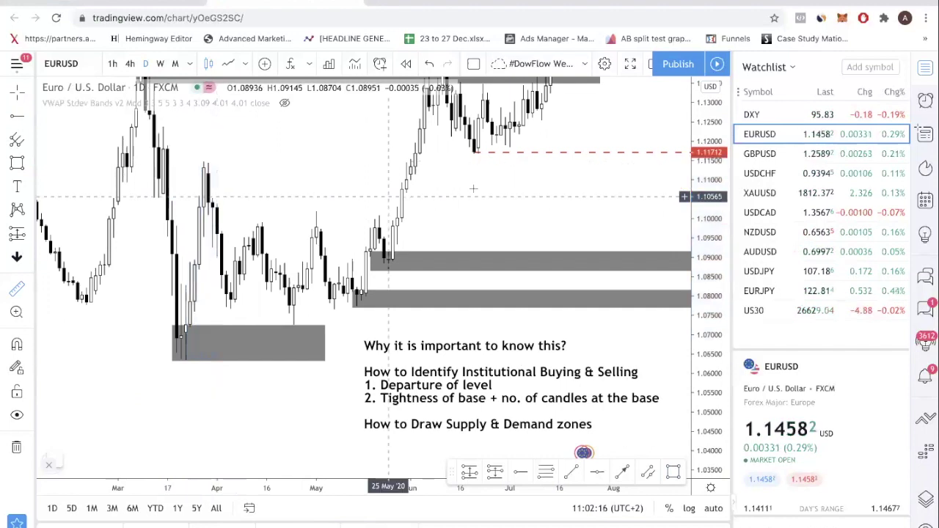
left_click_drag(474, 253, 453, 253)
left_click(454, 254, "shift")
left_click(395, 302)
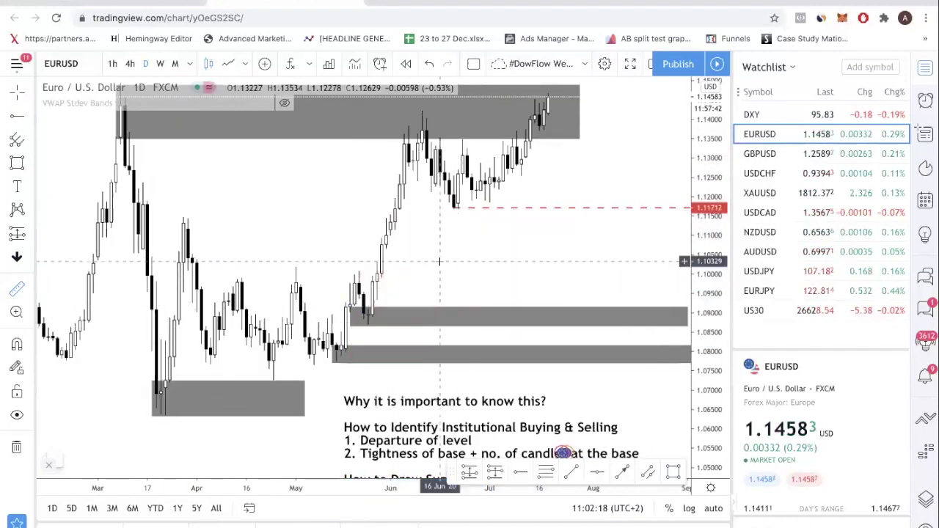
left_click(374, 323, "shift")
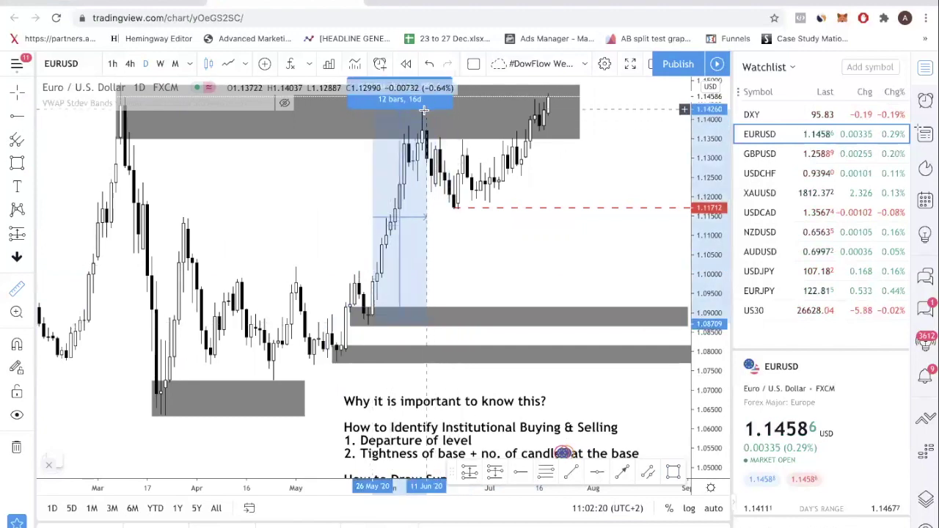
left_click(423, 117)
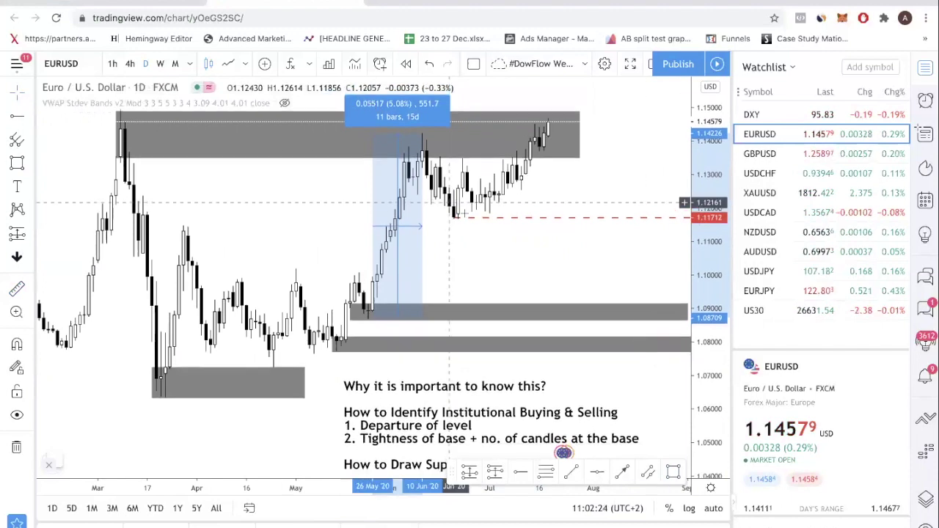
- Measure the price move from the dashed 1.11712 line up to the lower edge of the upper supply zone
left_click(637, 215)
left_click(17, 288)
left_click(455, 217)
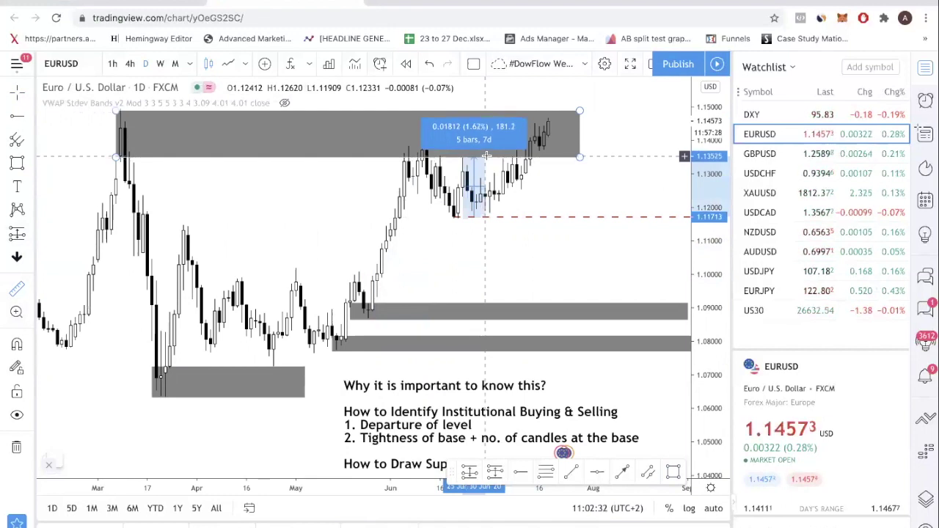
scroll(486, 156, "up", 2)
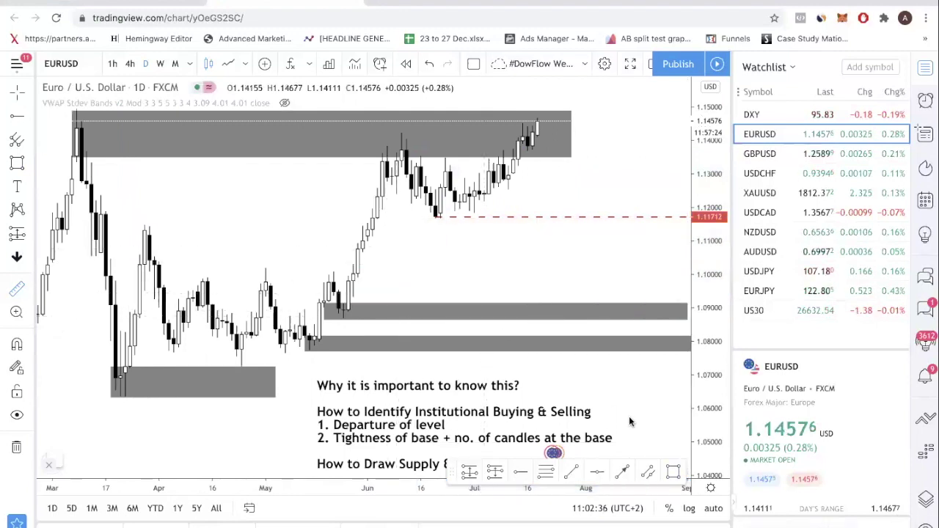
left_click(508, 320, "shift")
- Draw a rectangle around the base candles from 25 June to 6 July, between about 1.11869 and 1.12531
mouse_move(556, 265)
left_mouse_down()
mouse_move(565, 247)
mouse_move(558, 218)
mouse_move(524, 219)
left_mouse_up()
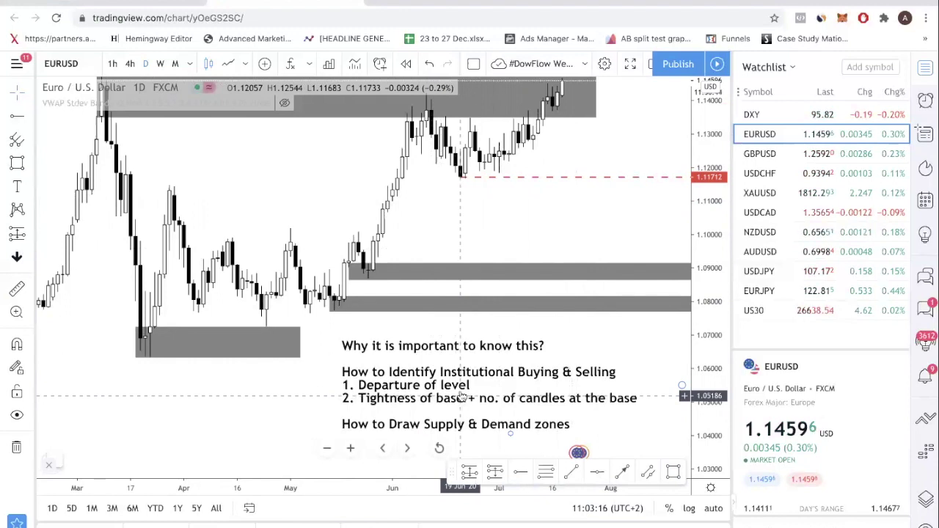
scroll(541, 289, "up", 3)
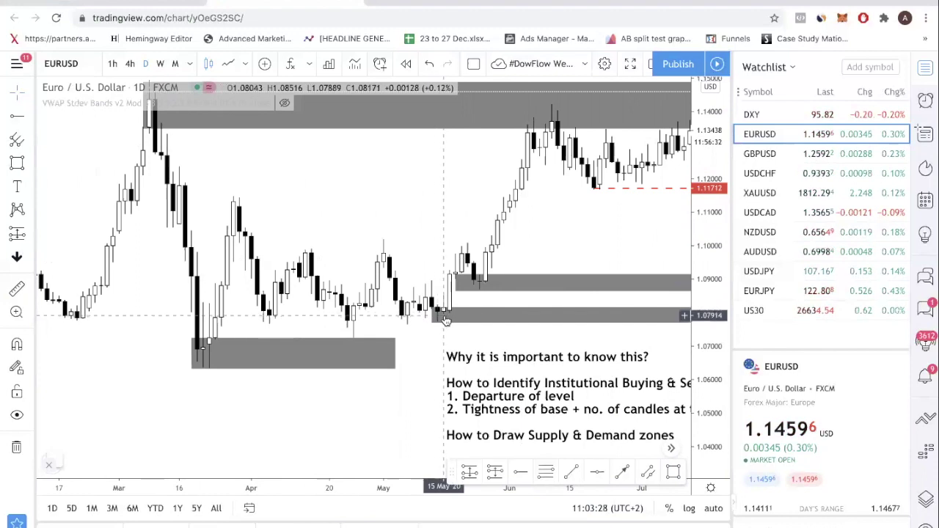
scroll(453, 209, "right", 5)
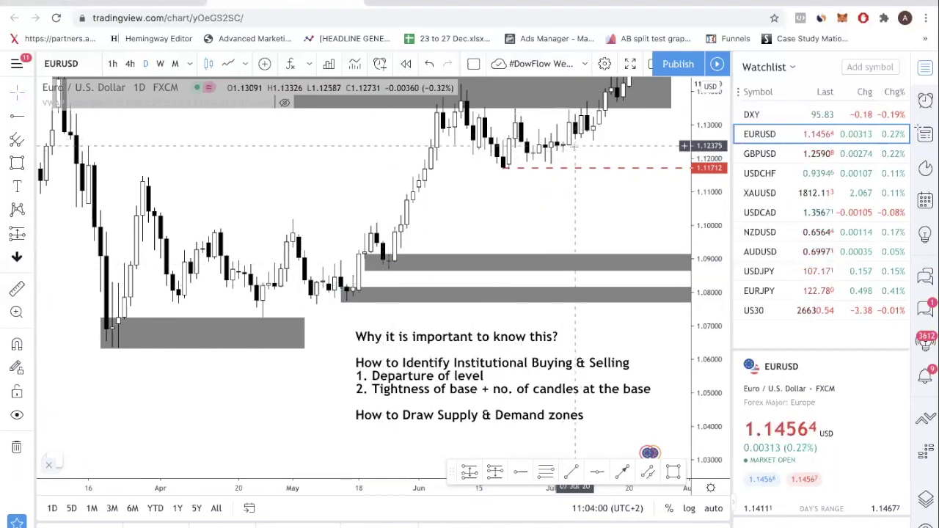
left_click_drag(576, 147, 539, 163)
left_click(17, 162)
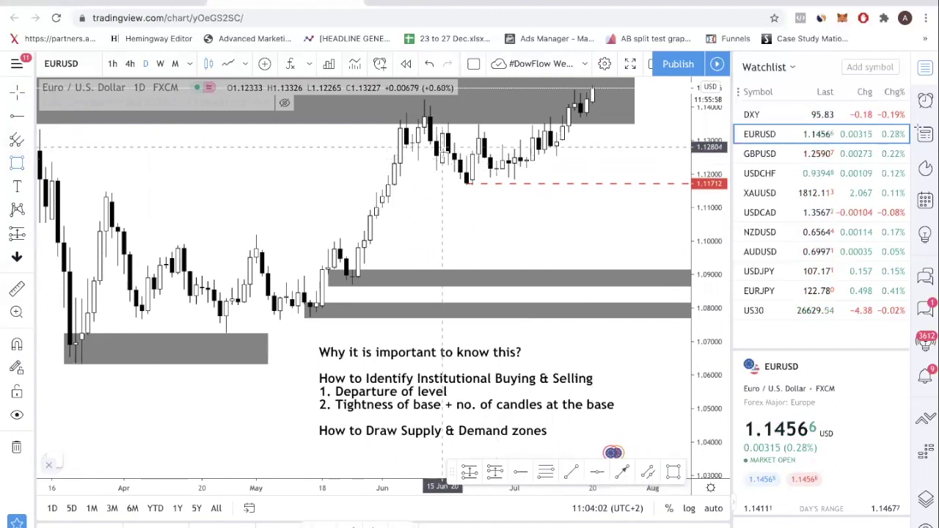
mouse_move(457, 156)
left_mouse_down()
mouse_move(574, 175)
mouse_move(536, 183)
left_mouse_up()
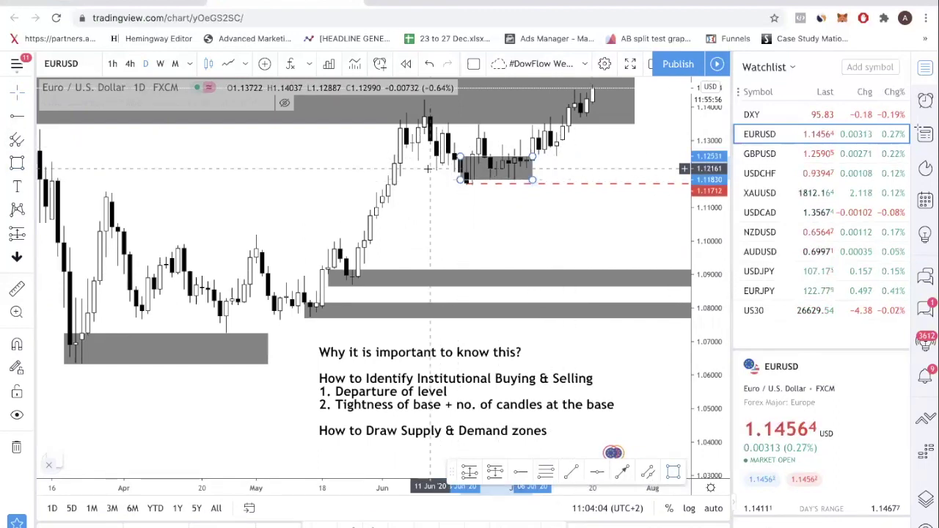
left_click_drag(457, 175, 484, 177)
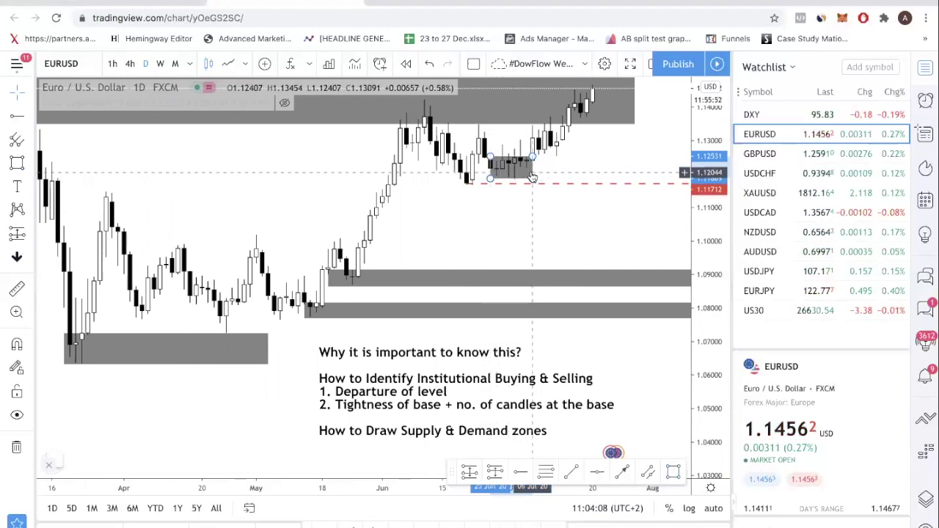
left_click(584, 107)
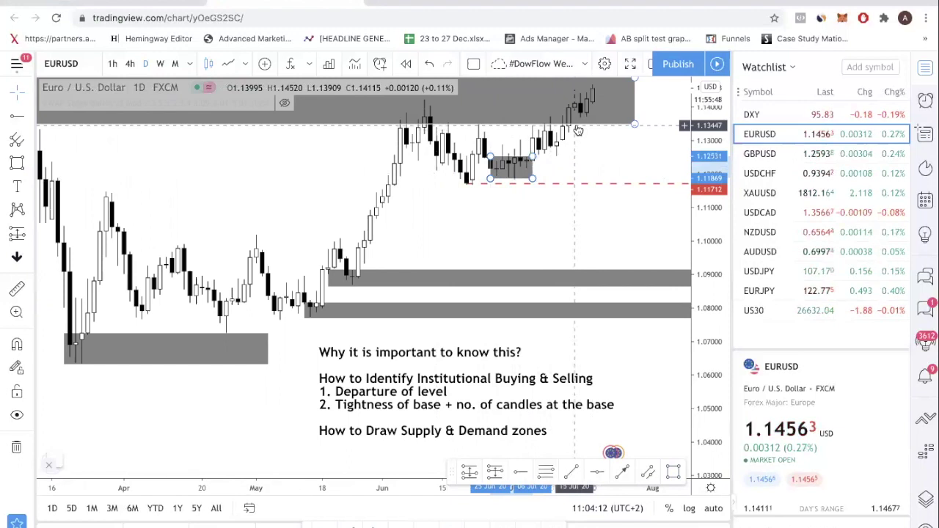
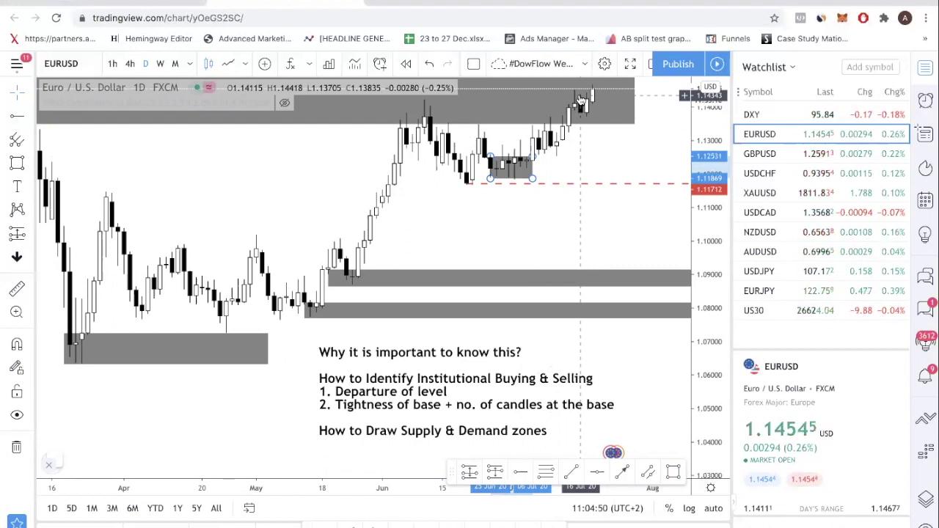
- Add "(<7 candles)" to the end of point 2 in the chart's text note
left_click(571, 405)
double_click(571, 405)
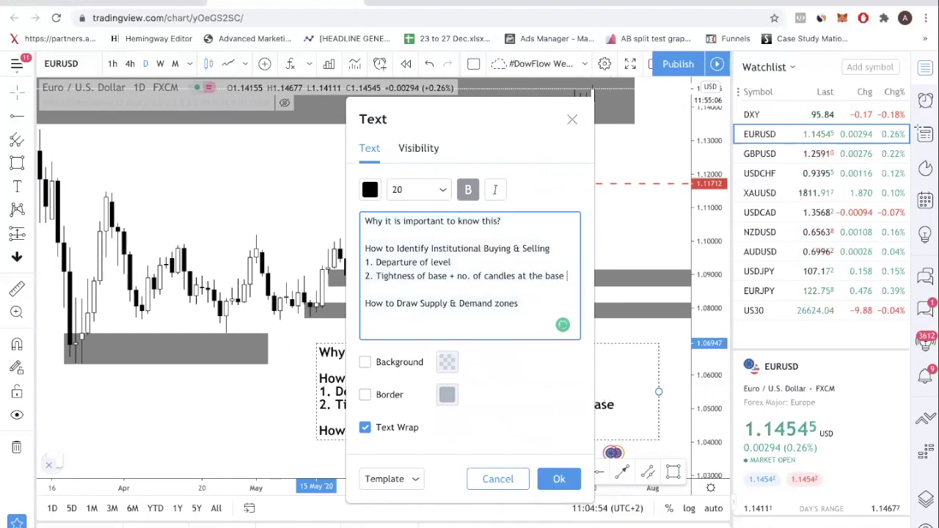
type("<")
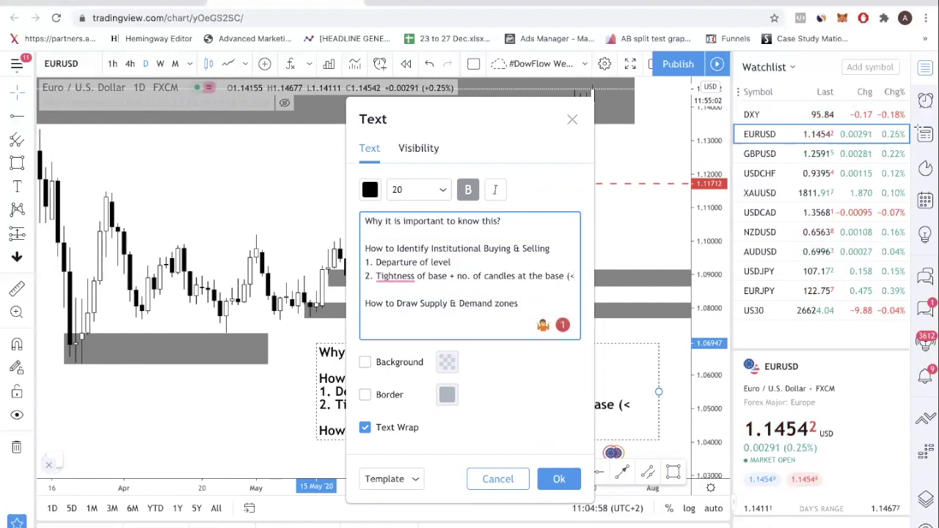
type("7 candles)")
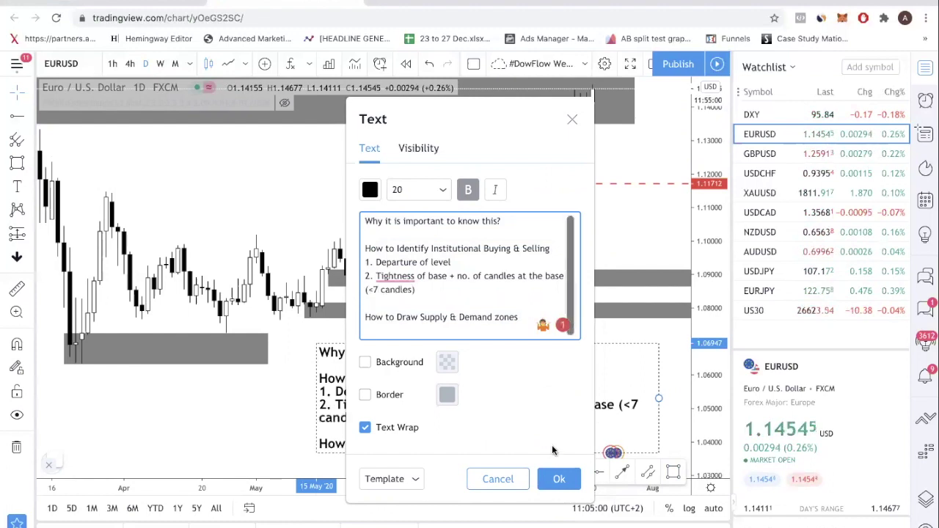
left_click(560, 478)
scroll(558, 180, "up", 2)
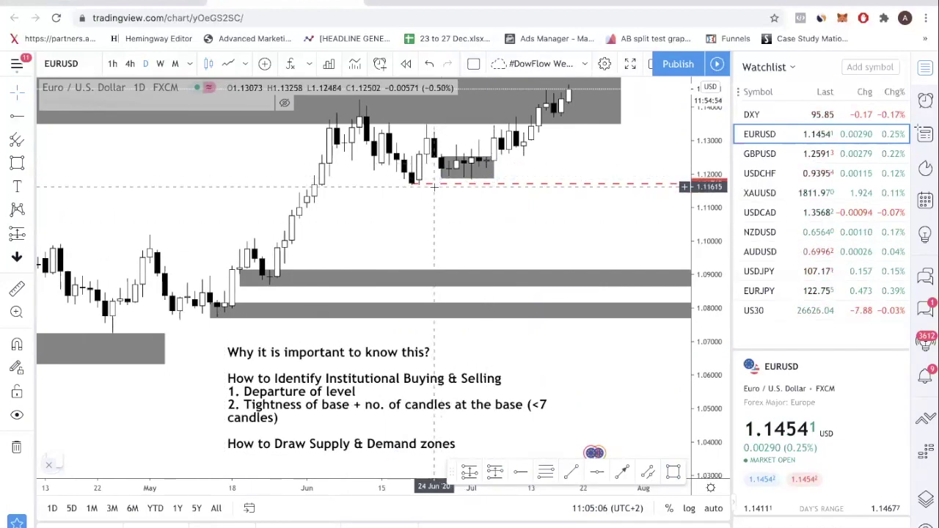
left_click(472, 182)
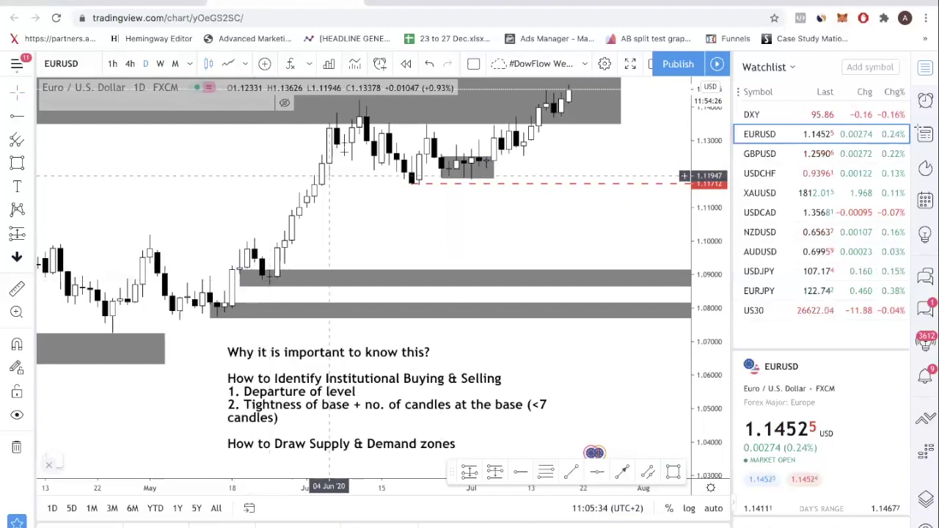
left_click_drag(277, 271, 402, 260)
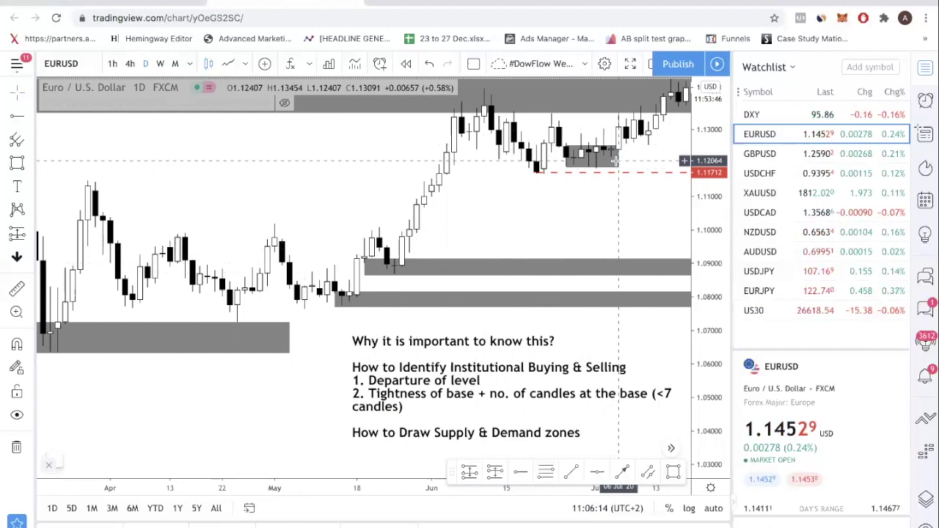
- Move the text note slightly up and earlier on the chart, beneath the May–June 2020 candles
mouse_move(598, 371)
left_mouse_down()
mouse_move(596, 358)
mouse_move(605, 384)
left_mouse_up()
scroll(404, 210, "left", 2)
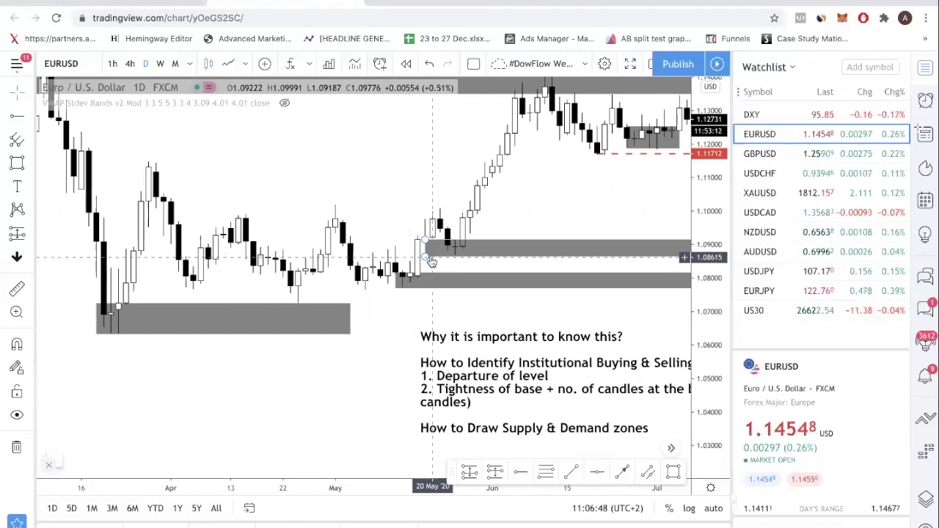
left_click_drag(610, 438, 573, 430)
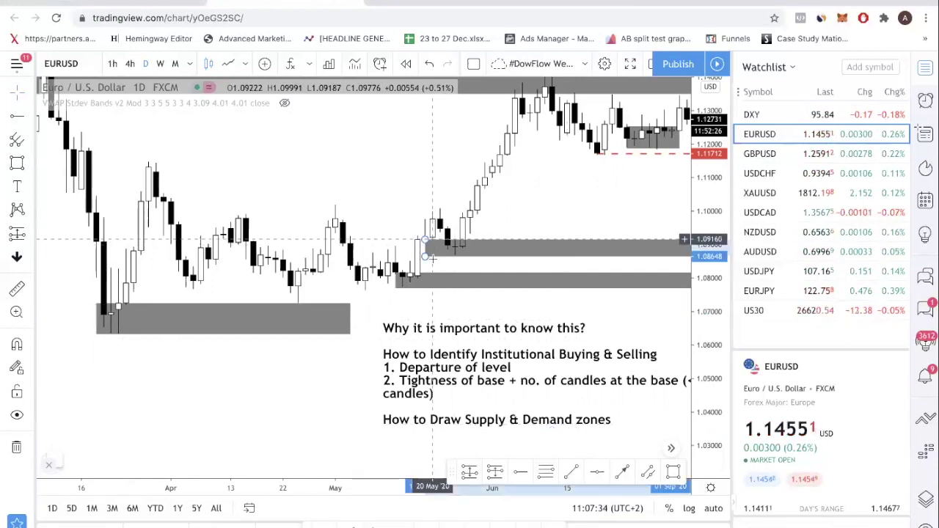
- Delete the three demand zones, the base rectangle, the dashed 1.11712 line and the upper supply zone from the chart
key("Delete")
left_click(404, 272)
key("Delete")
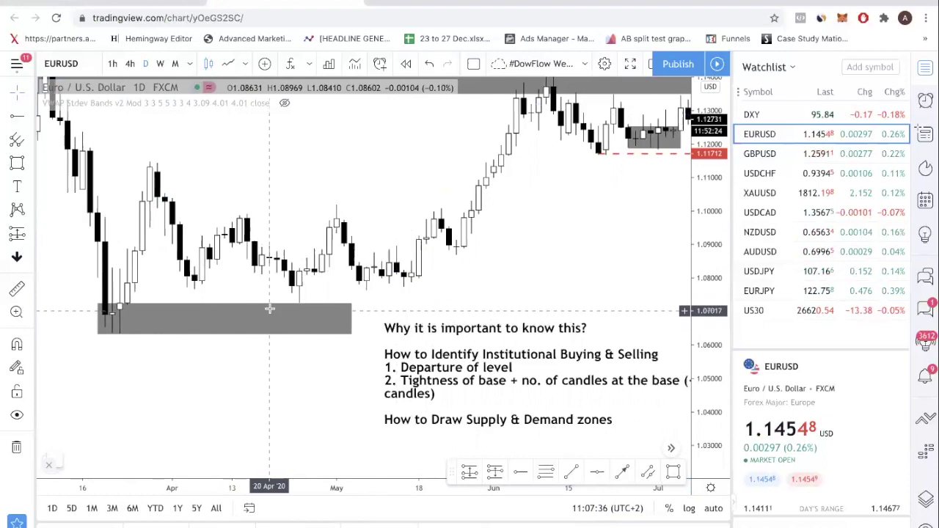
left_click(270, 308)
key("Delete")
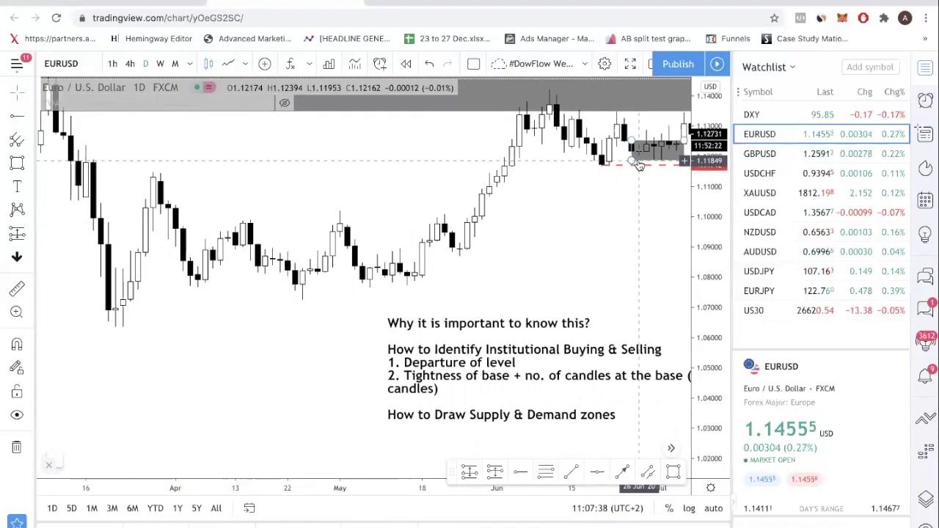
key("Delete")
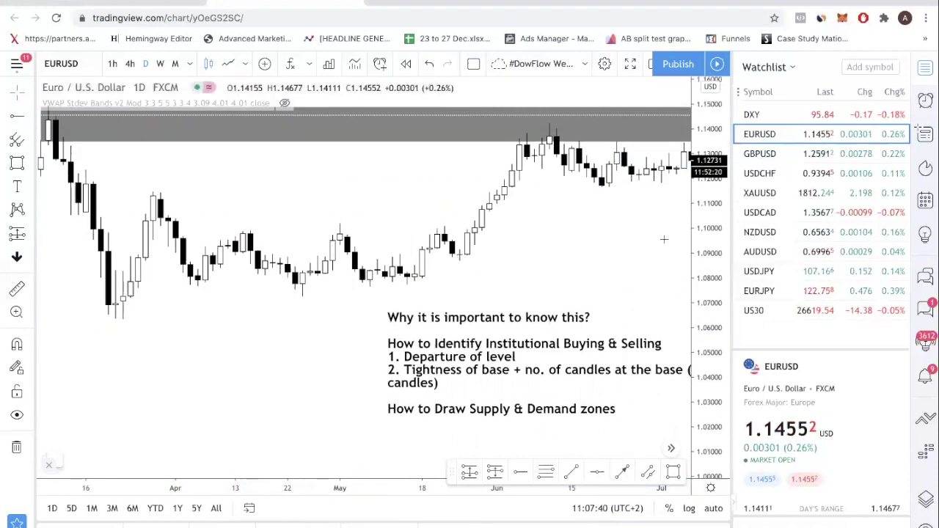
left_click(310, 141)
key("Delete")
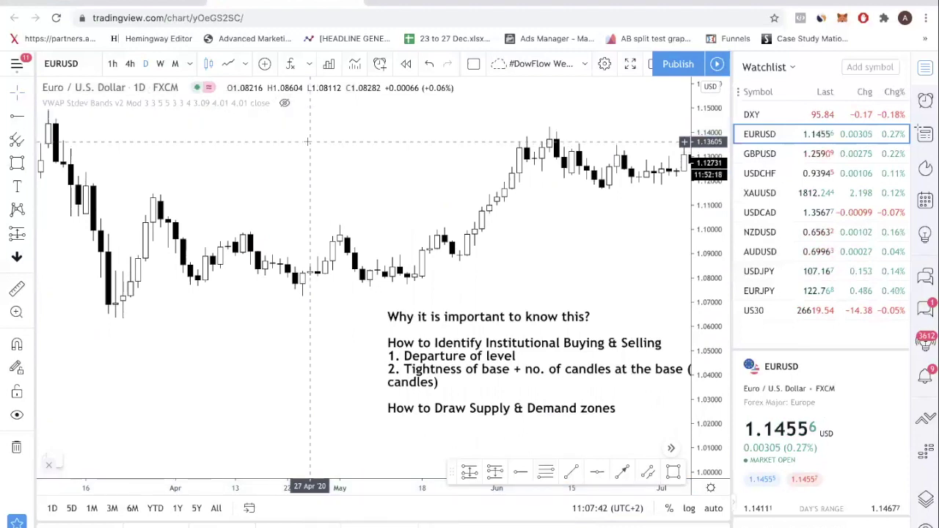
- Draw a supply zone rectangle over the late-June 2019 top, from 20 June to 29 July between about 1.13649 and 1.14135
scroll(336, 159, "down", 5)
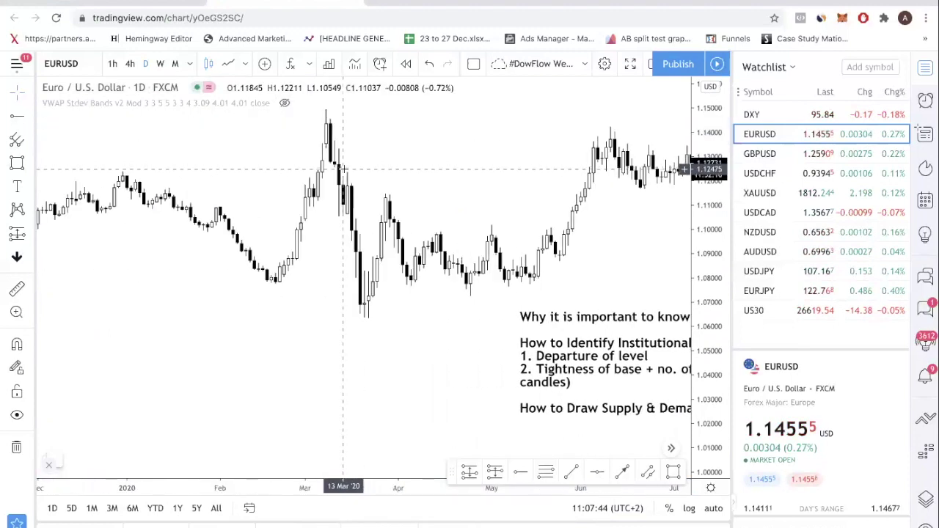
scroll(374, 203, "right", 5)
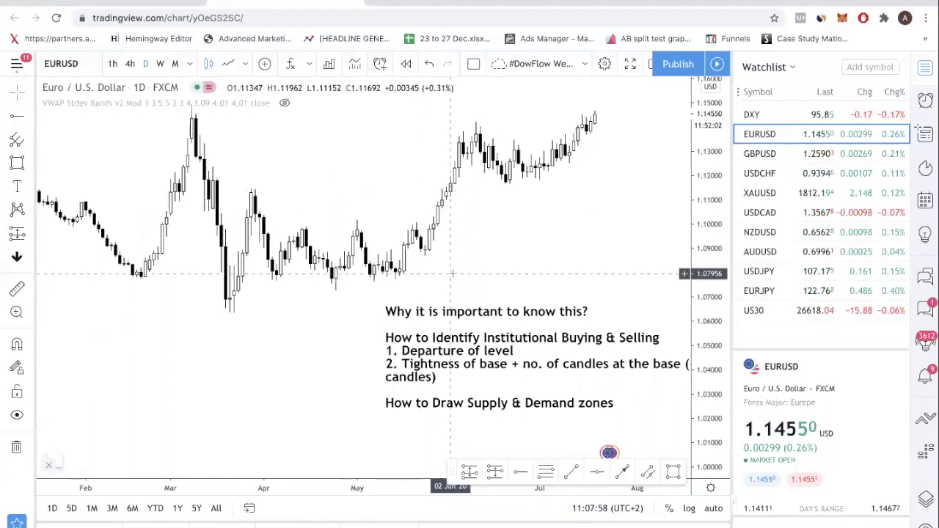
left_click_drag(277, 249, 601, 249)
scroll(393, 296, "left", 15)
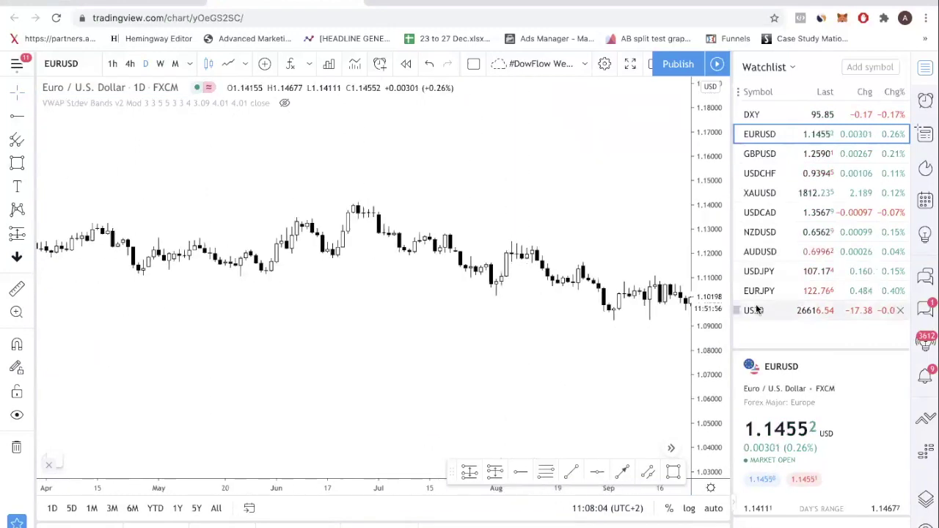
scroll(517, 340, "left", 5)
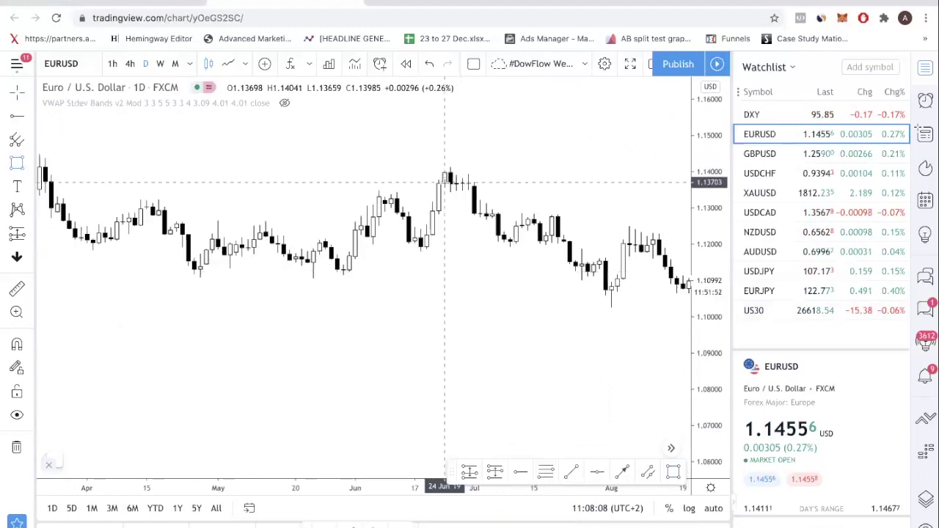
left_click_drag(444, 183, 593, 183)
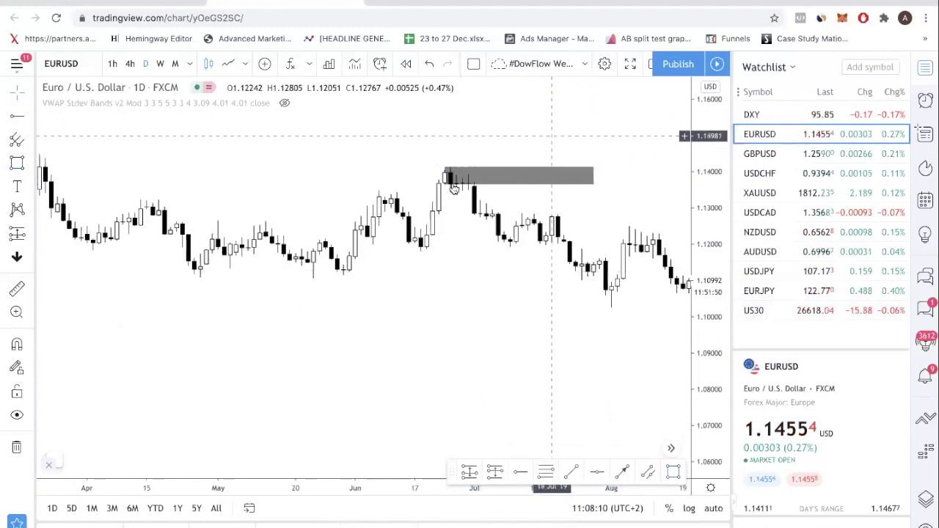
left_click_drag(447, 187, 435, 185)
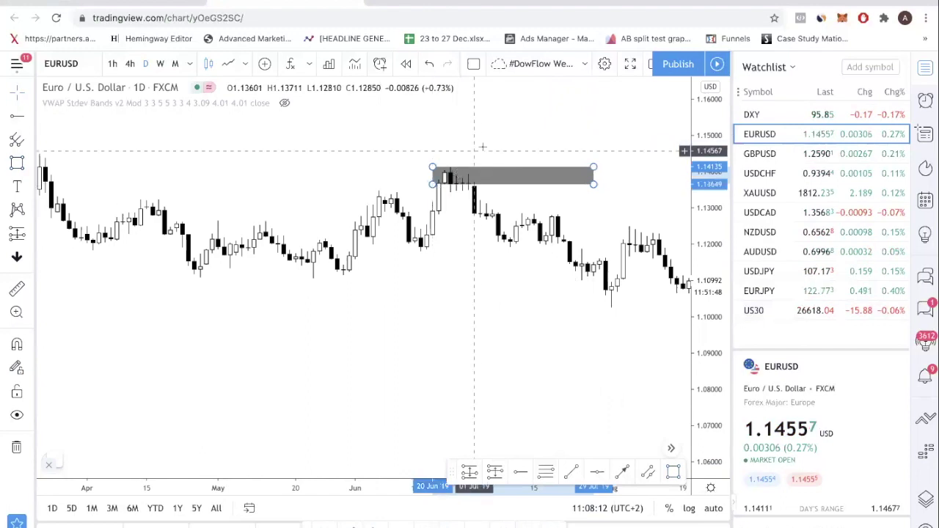
left_click(455, 198)
left_click(569, 191)
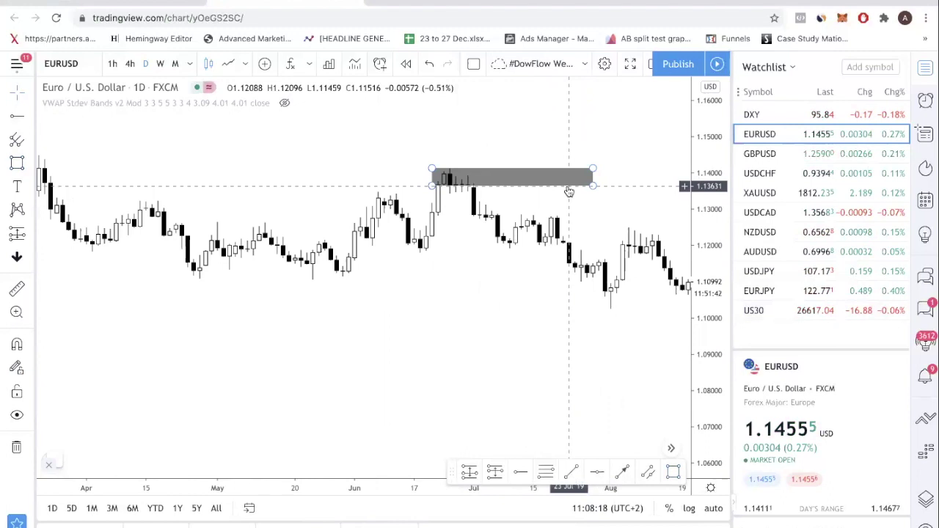
- Move the text note beneath the March–May 2020 candles, starting at 17 March 2020 at about 1.05818
left_click_drag(572, 247, 247, 303)
scroll(353, 315, "right", 10)
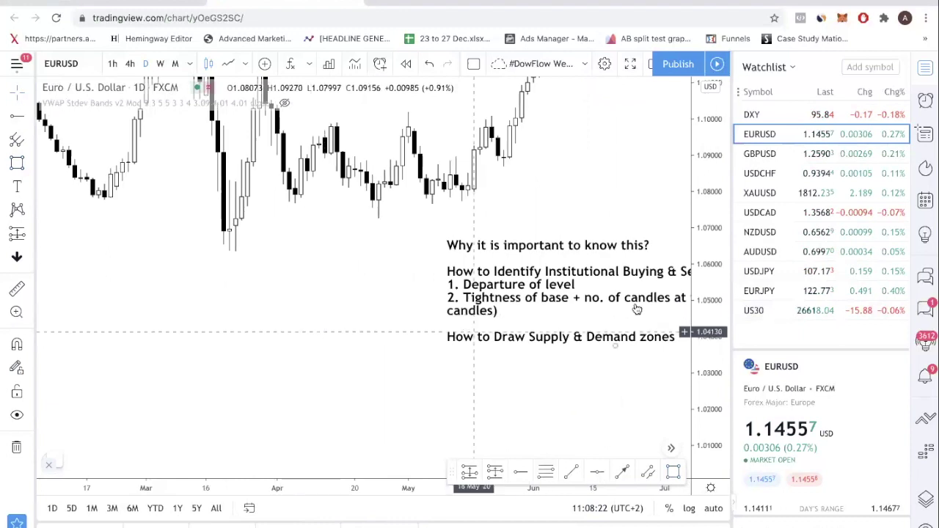
left_click_drag(376, 327, 389, 337)
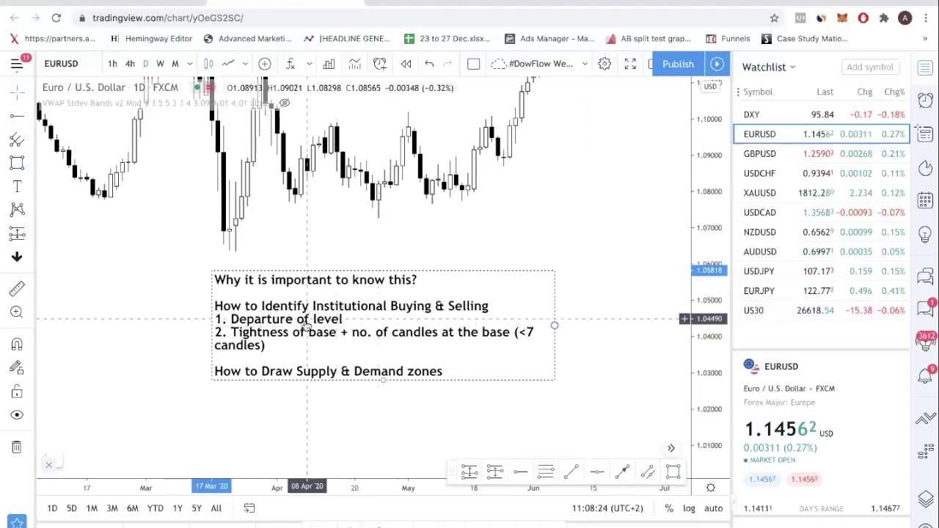
- Examine the note's points against the June 2019 supply zone, its base candles and the departure from it
scroll(136, 292, "left", 15)
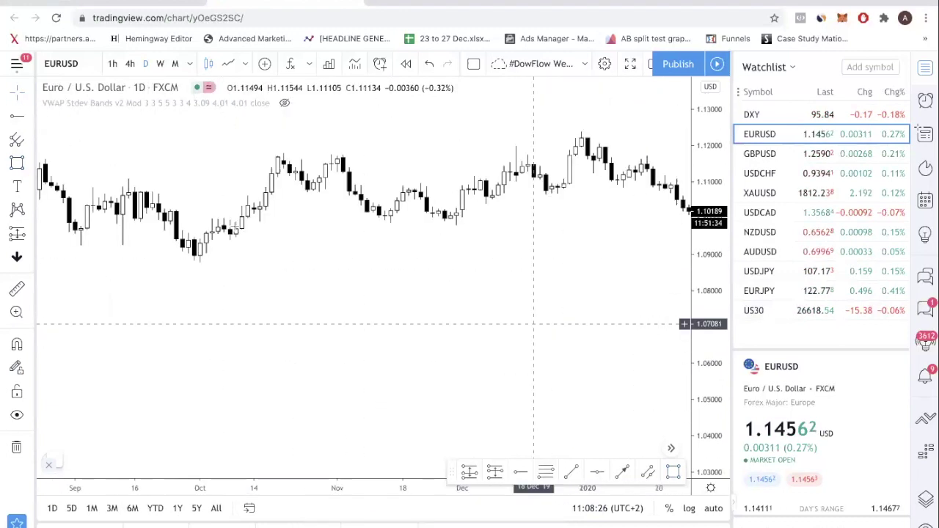
scroll(263, 232, "left", 5)
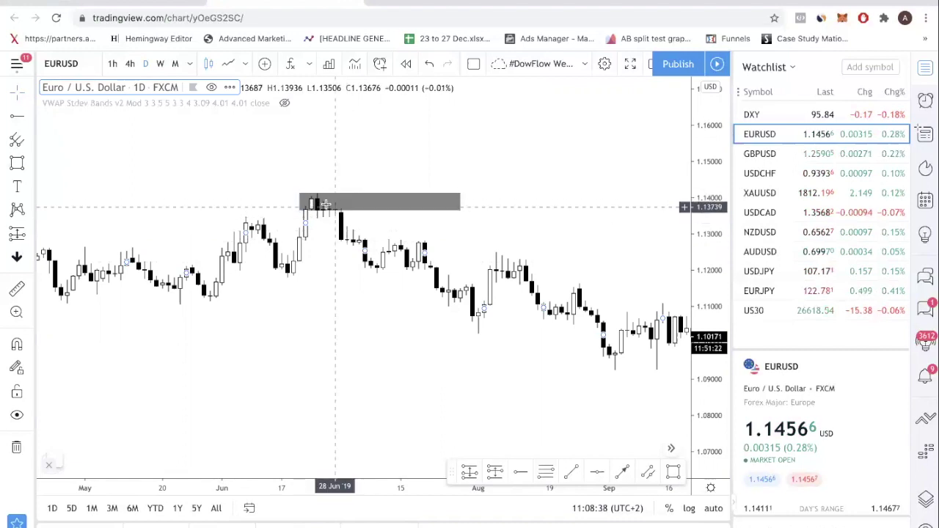
scroll(377, 303, "right", 5)
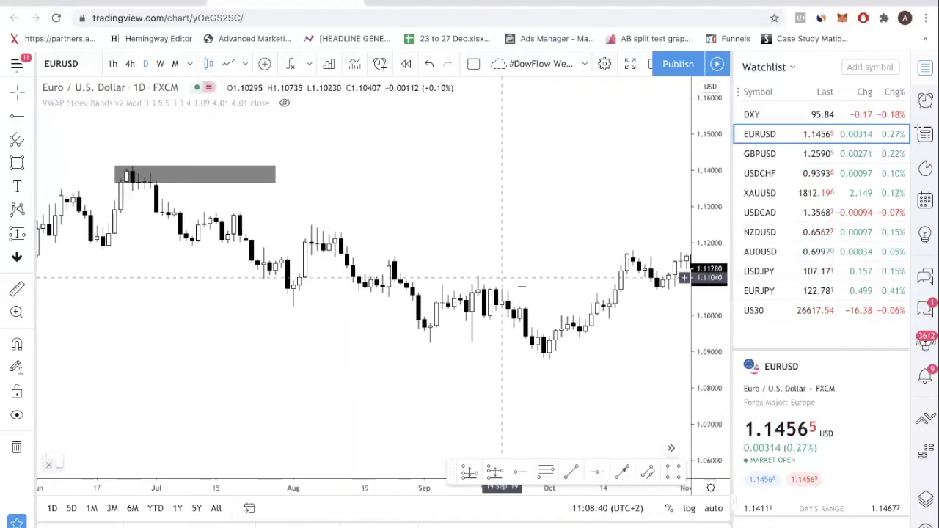
scroll(378, 303, "right", 15)
scroll(546, 250, "right", 5)
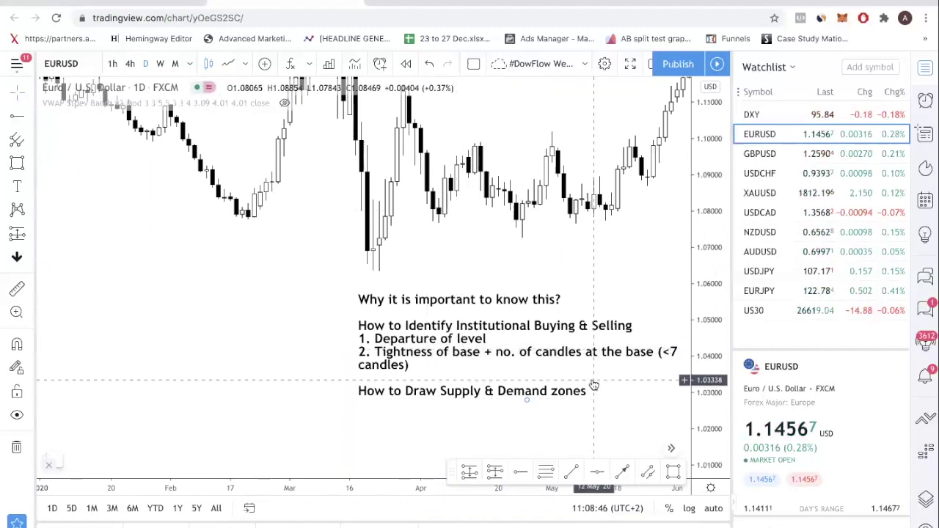
scroll(594, 385, "left", 10)
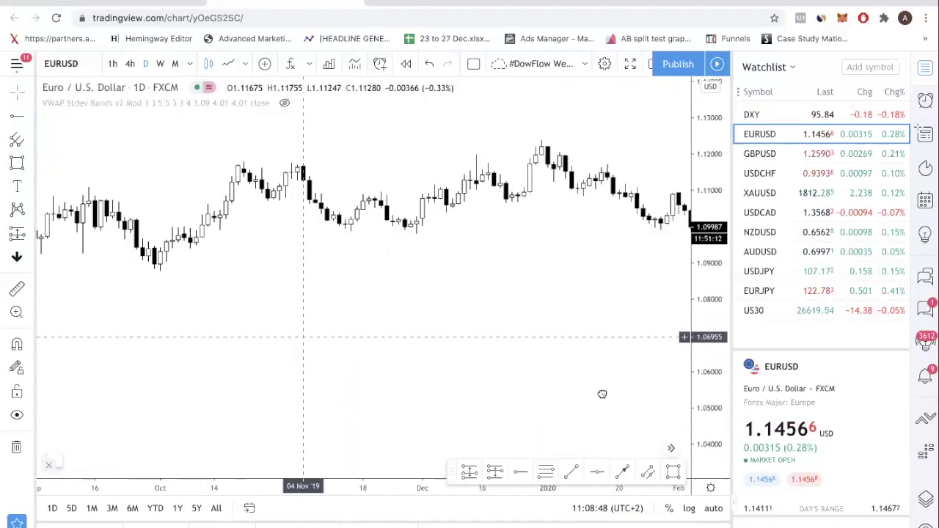
scroll(538, 331, "up", 5)
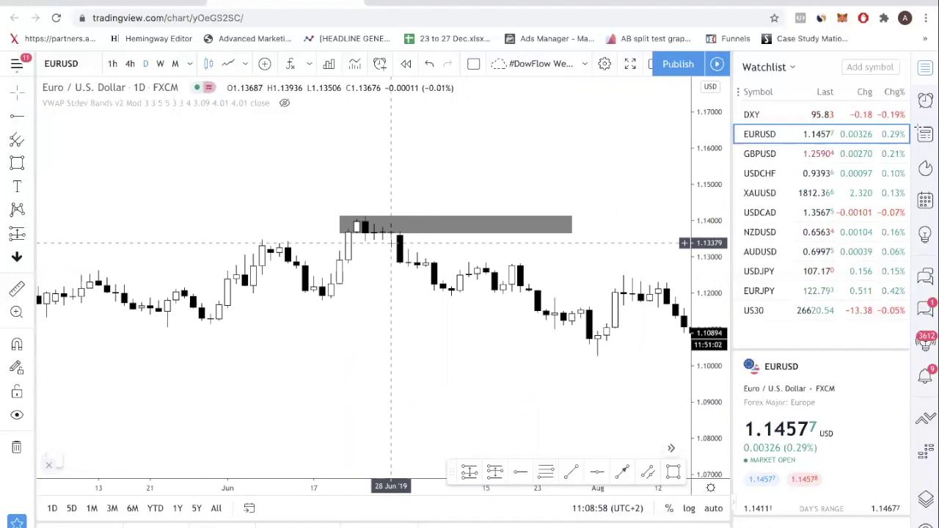
scroll(400, 242, "down", 5)
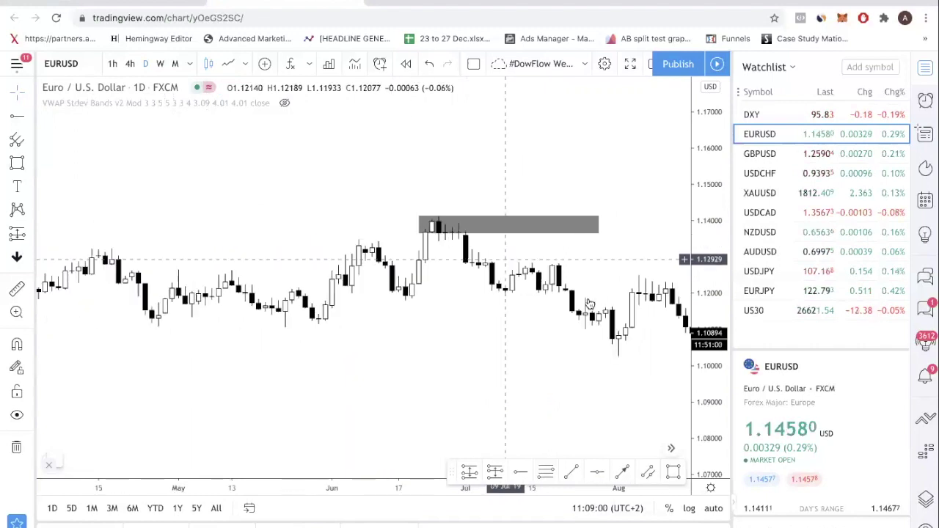
scroll(373, 195, "up", 5)
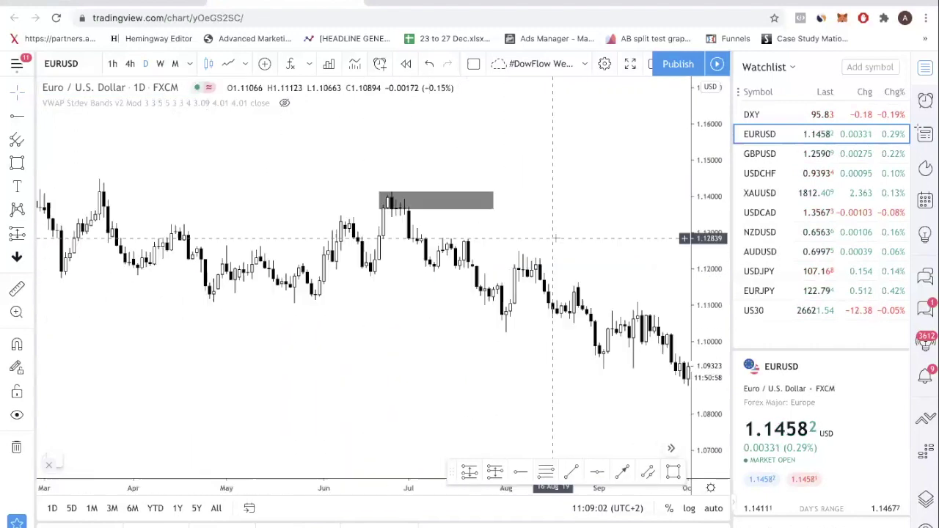
scroll(468, 253, "up", 3)
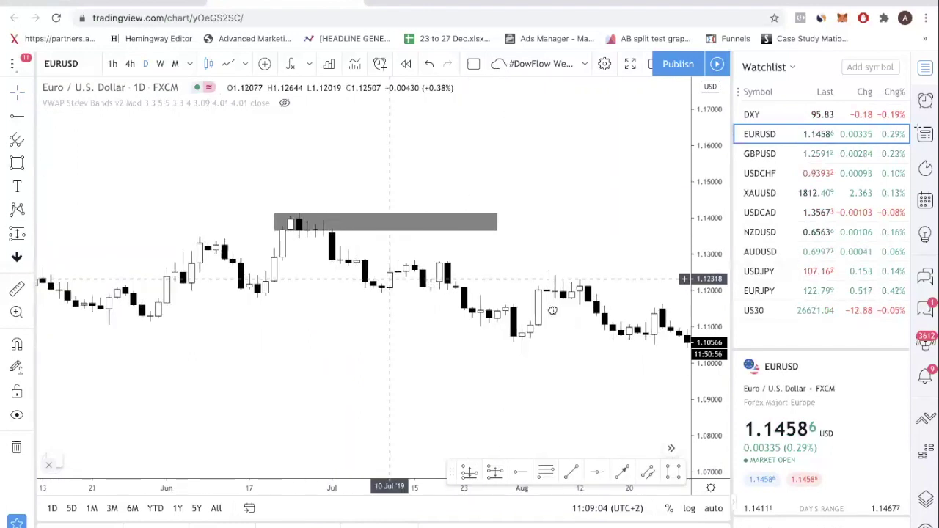
- Pull the supply zone's left edge into early July 2019 to uncover the base candles, and return it to 24 June
left_click(291, 237)
left_click_drag(292, 237, 369, 237)
left_click(404, 191)
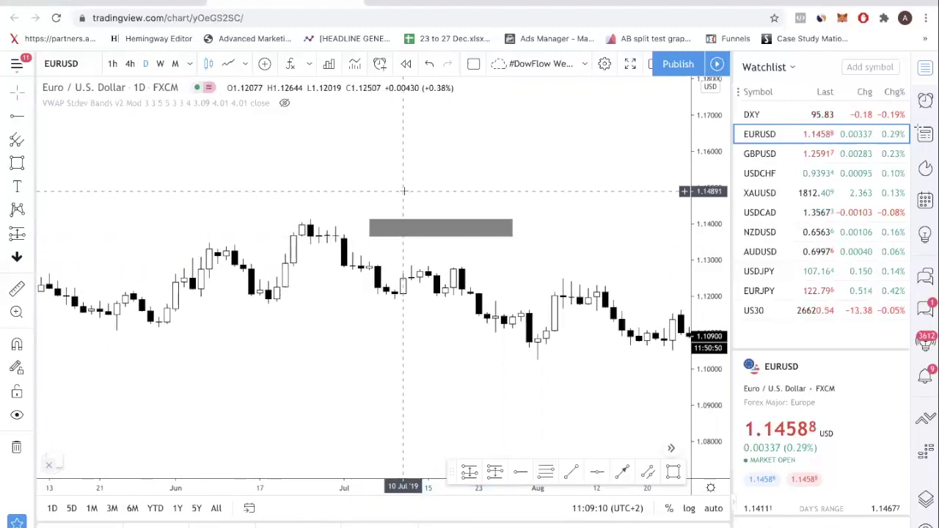
left_click_drag(370, 222, 309, 228)
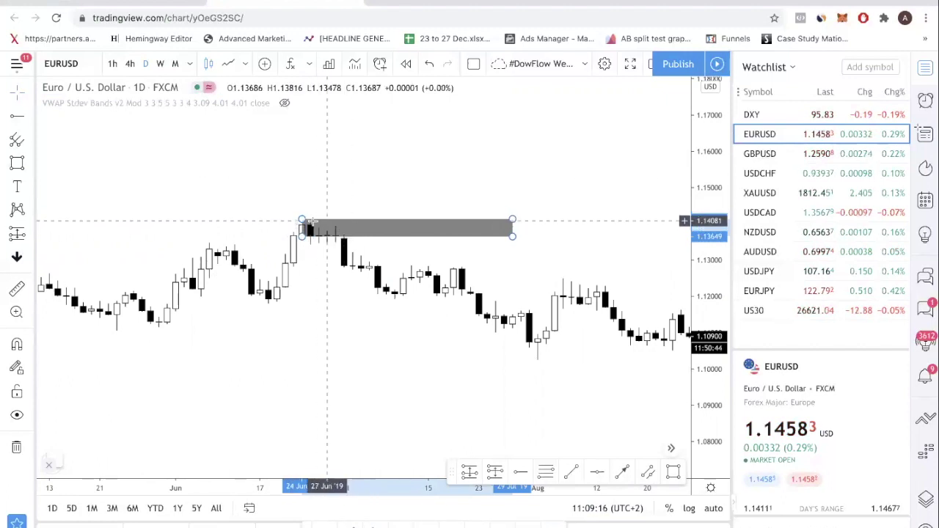
- Try starting the supply zone at the 26 June 2019 candle and at the 25 June candle, with its lower edge at 1.13631
mouse_move(302, 230)
left_mouse_down()
mouse_move(336, 235)
mouse_move(295, 235)
mouse_move(318, 235)
left_mouse_up()
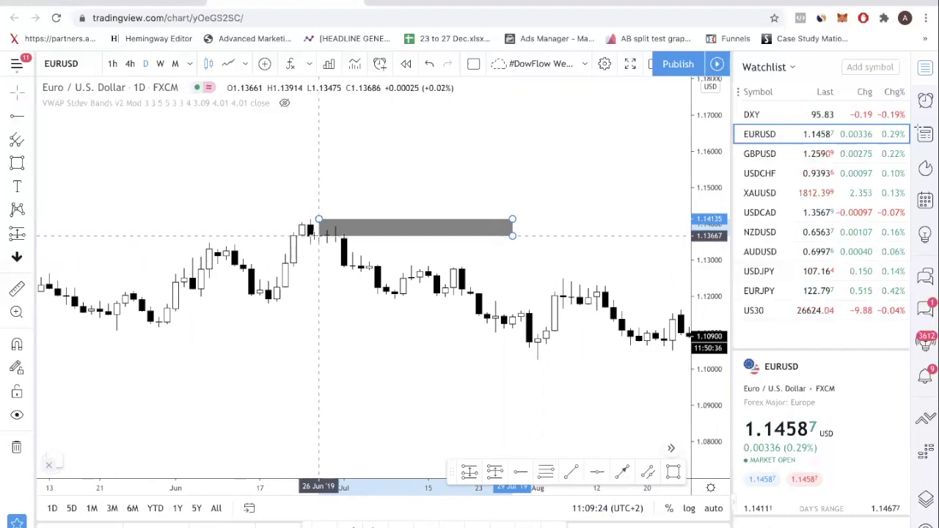
left_click_drag(318, 236, 311, 237)
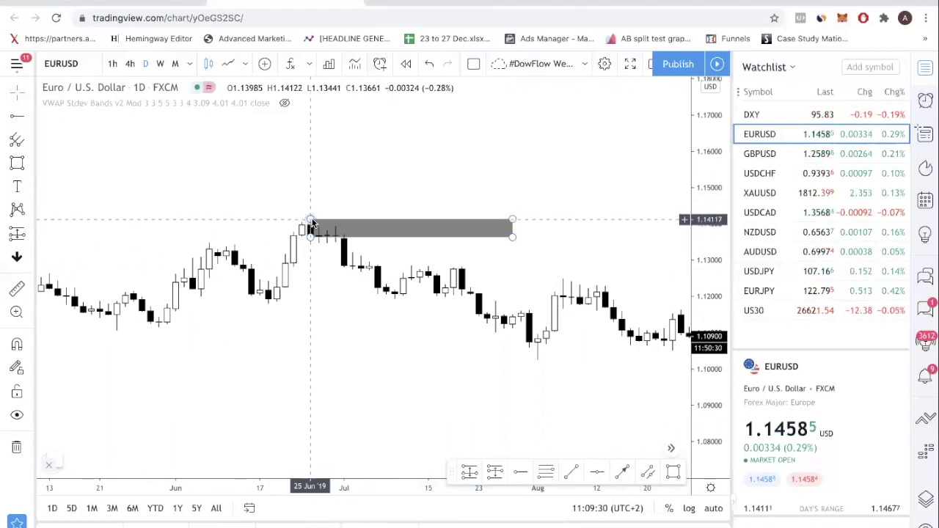
left_click(330, 206)
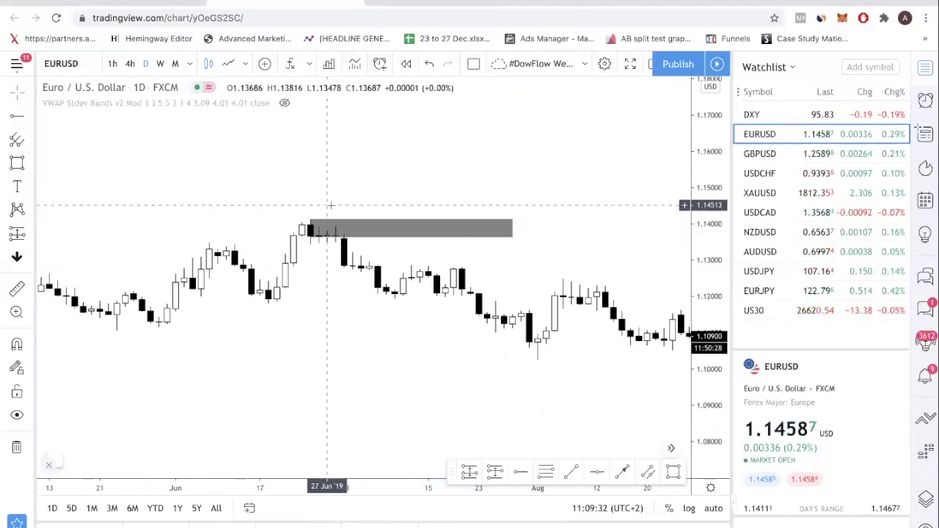
left_click(310, 225)
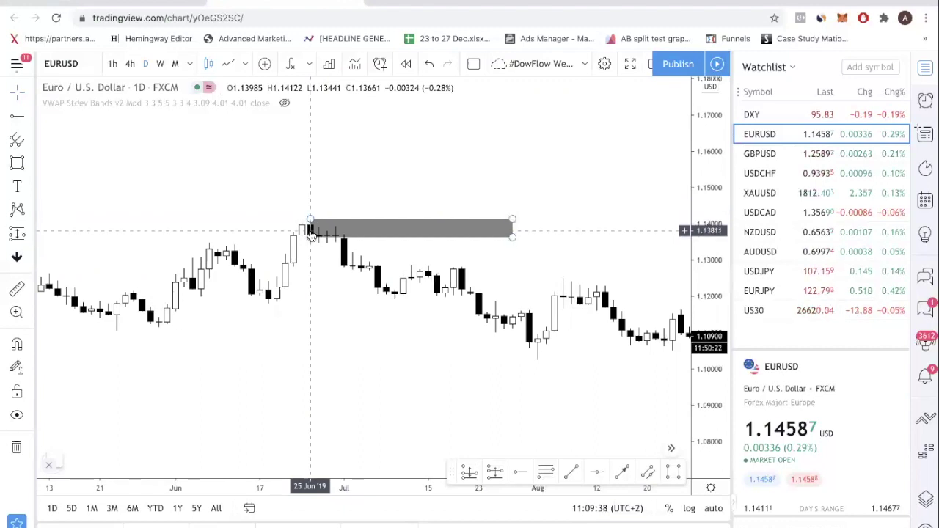
mouse_move(310, 236)
left_mouse_down()
mouse_move(318, 233)
mouse_move(311, 237)
left_mouse_up()
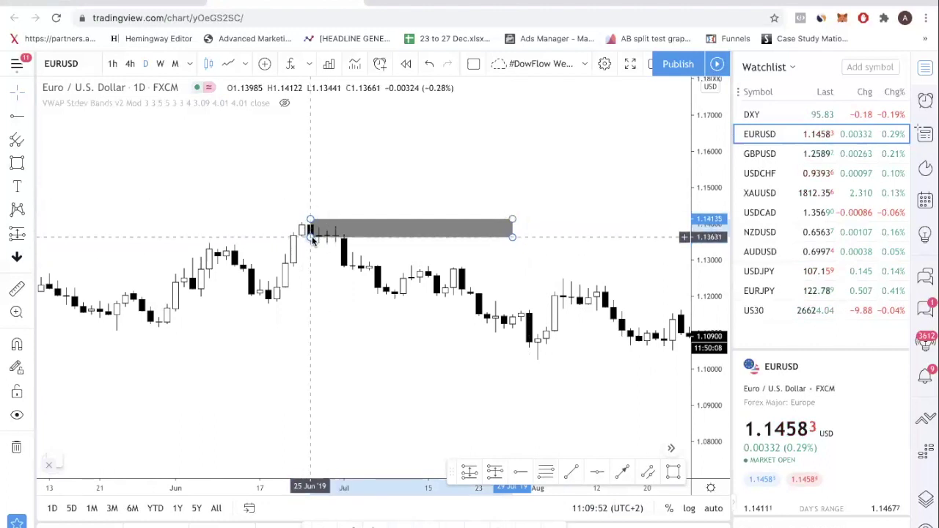
- Start the supply zone at the 24 June 2019 candle and set its lower edge to 1.13631
left_click_drag(311, 236, 303, 236)
left_click(339, 195)
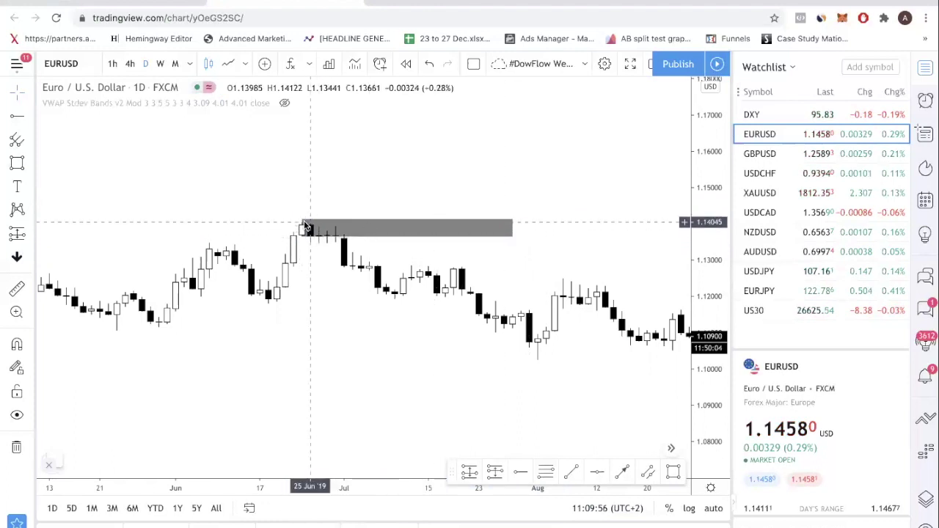
left_click_drag(303, 236, 302, 237)
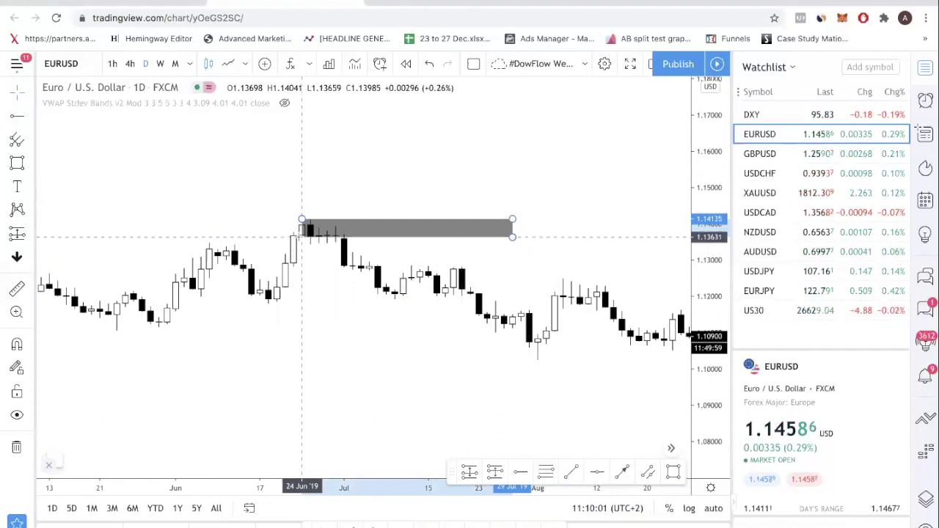
left_click(399, 168)
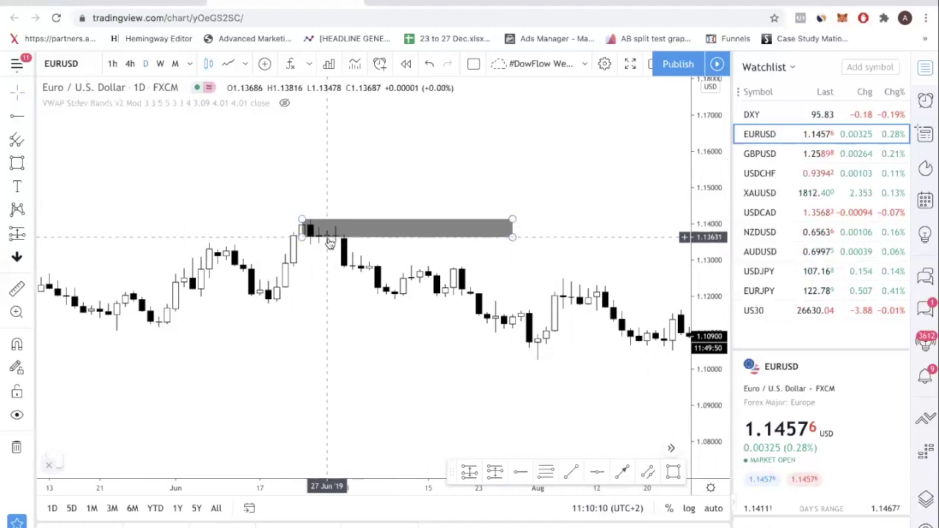
left_click_drag(345, 250, 428, 292)
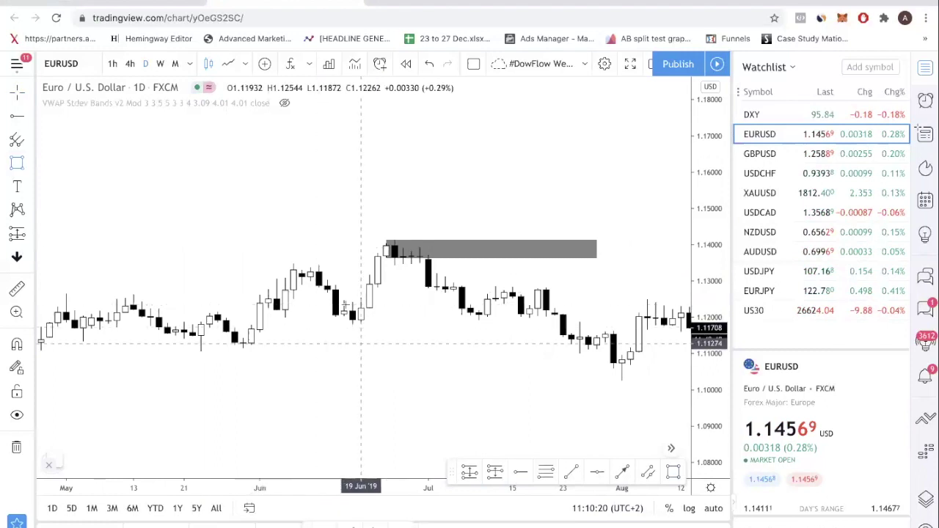
- Try a demand zone over the mid-June 2019 base candles, from 14 June to 16 July with its lower edge at 1.11796
left_click_drag(344, 308, 505, 330)
left_click_drag(317, 306, 312, 307)
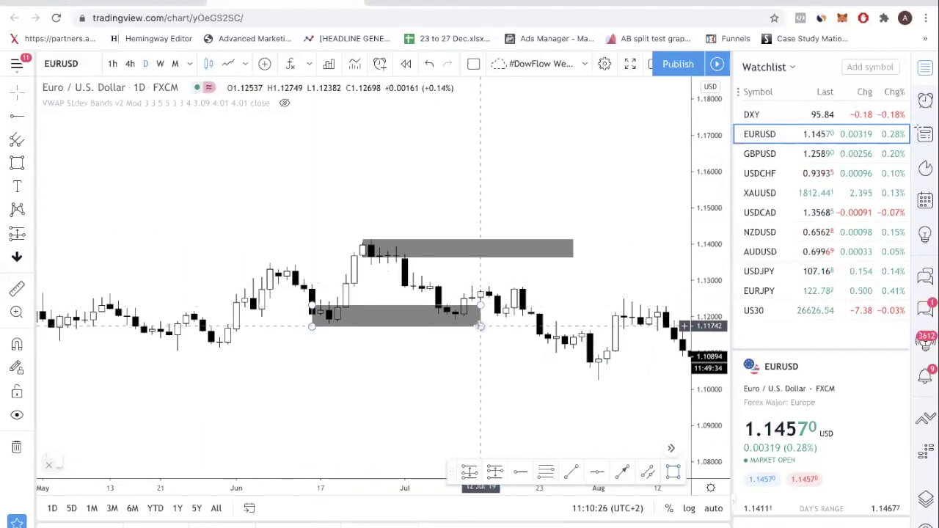
left_click_drag(481, 327, 498, 324)
left_click(418, 334)
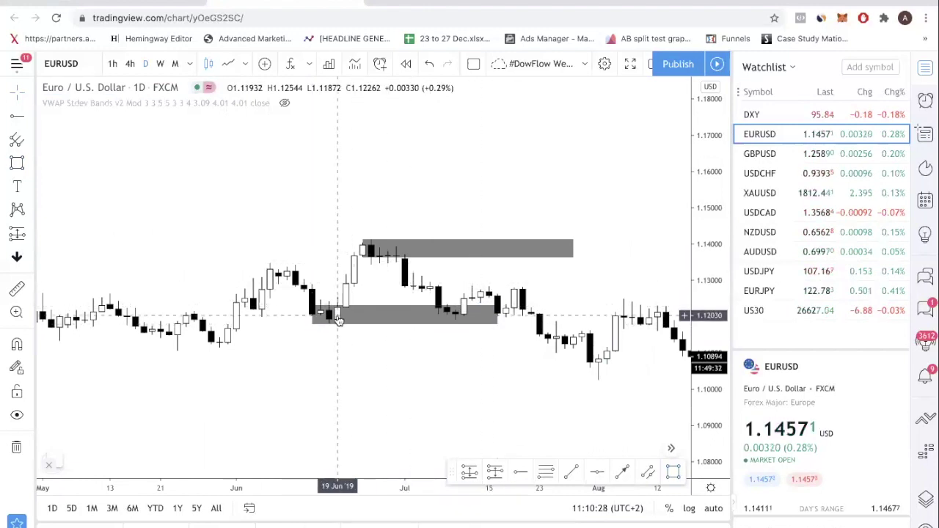
left_click(391, 247)
left_click(345, 283)
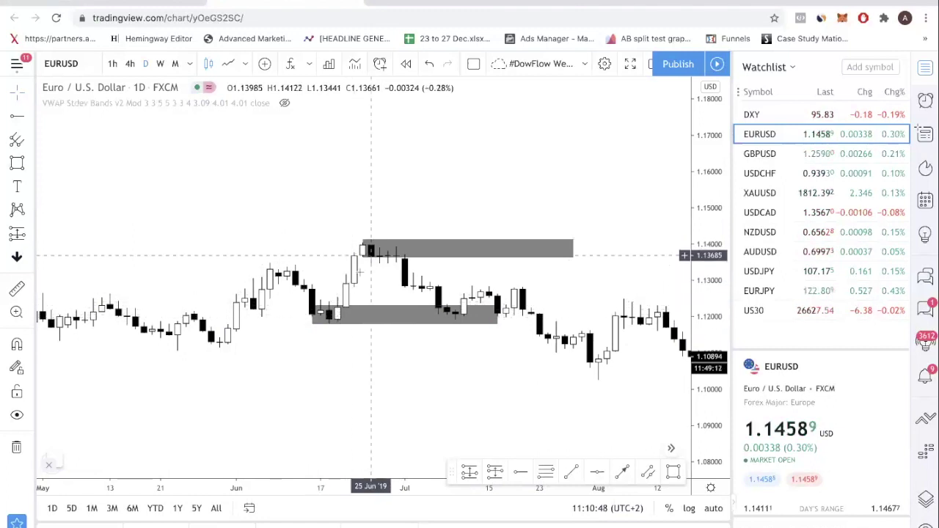
- Try an upper edge at 1.12264 and a start at the 21 June 2019 candle for the demand zone, and delete the zone
left_click(313, 305)
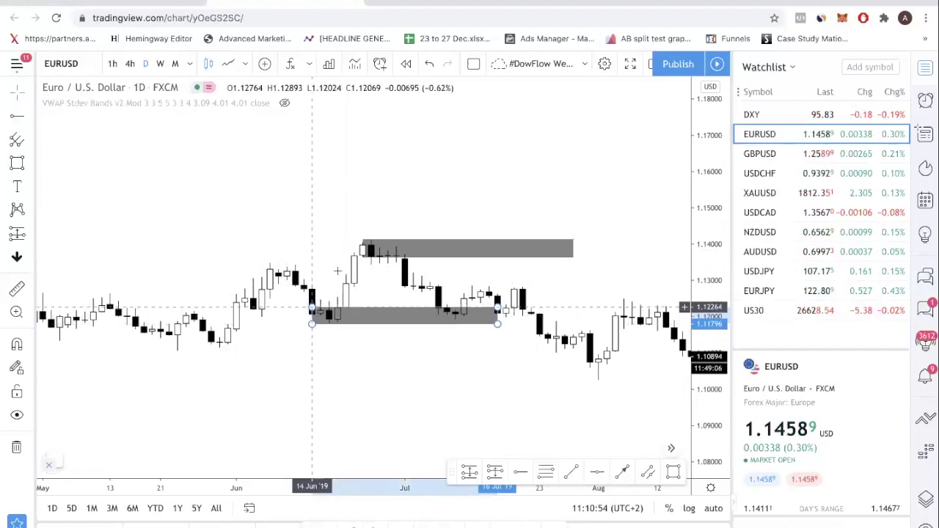
left_click_drag(337, 271, 339, 276)
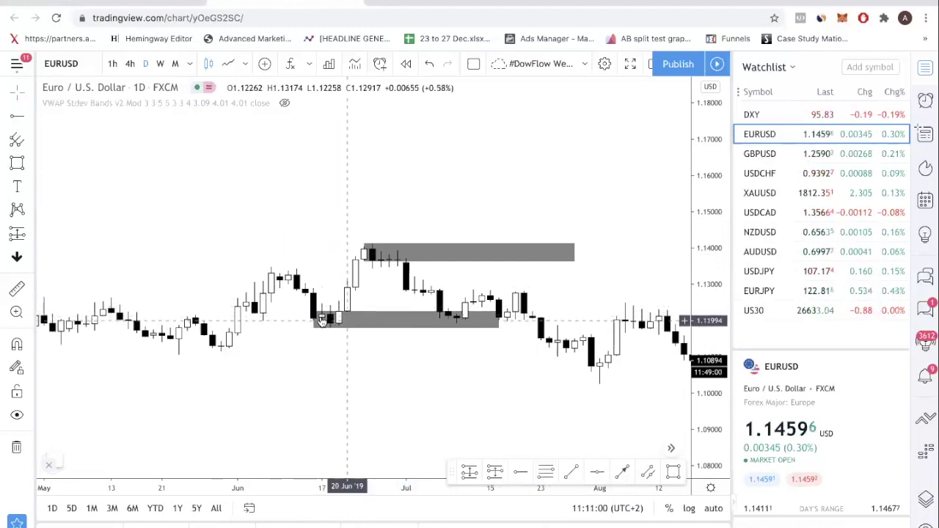
left_click_drag(313, 316, 355, 320)
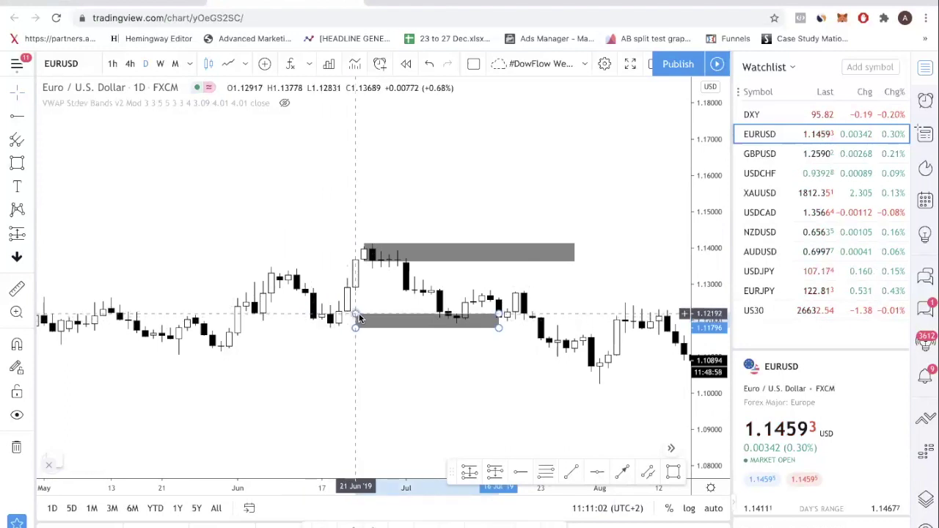
key("Delete")
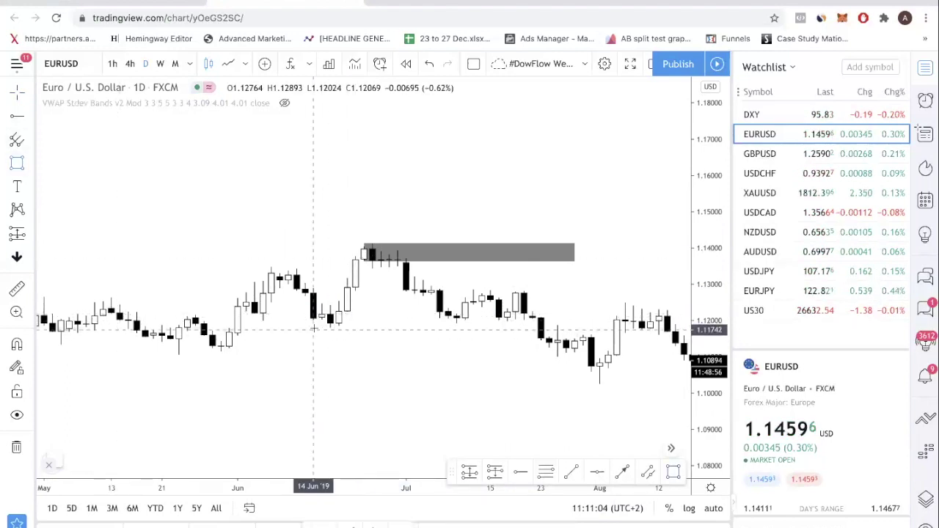
- Draw a demand zone over the mid-June 2019 base candles, from 14 June to 30 July, between 1.12282 and 1.11796
left_click(370, 252)
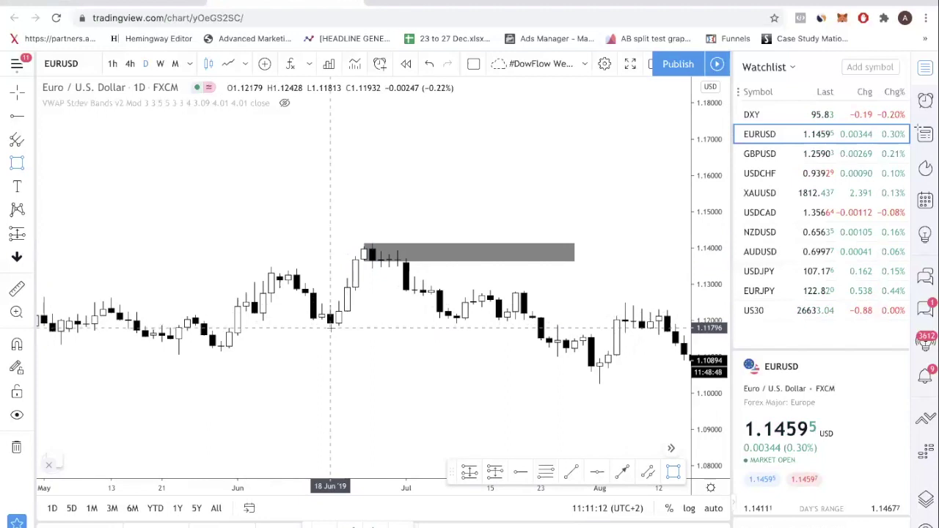
left_click_drag(332, 330, 423, 313)
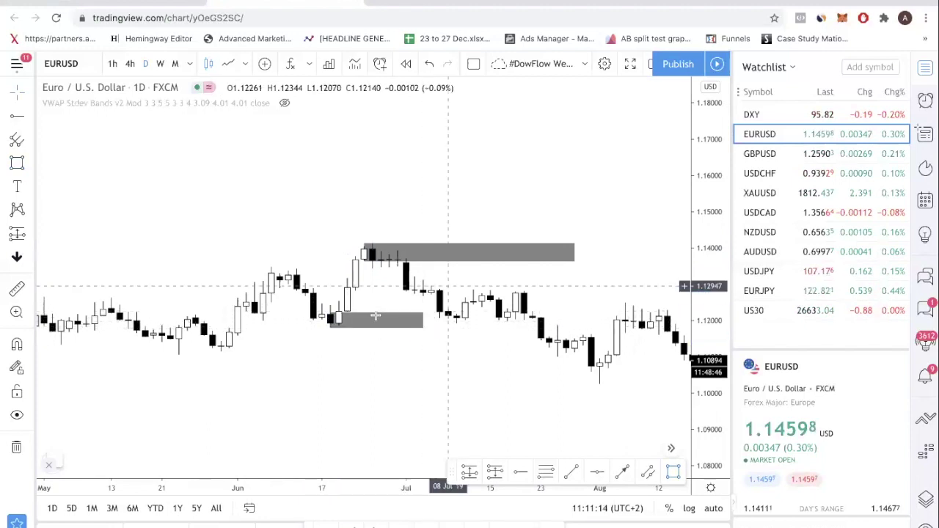
left_click_drag(331, 320, 313, 320)
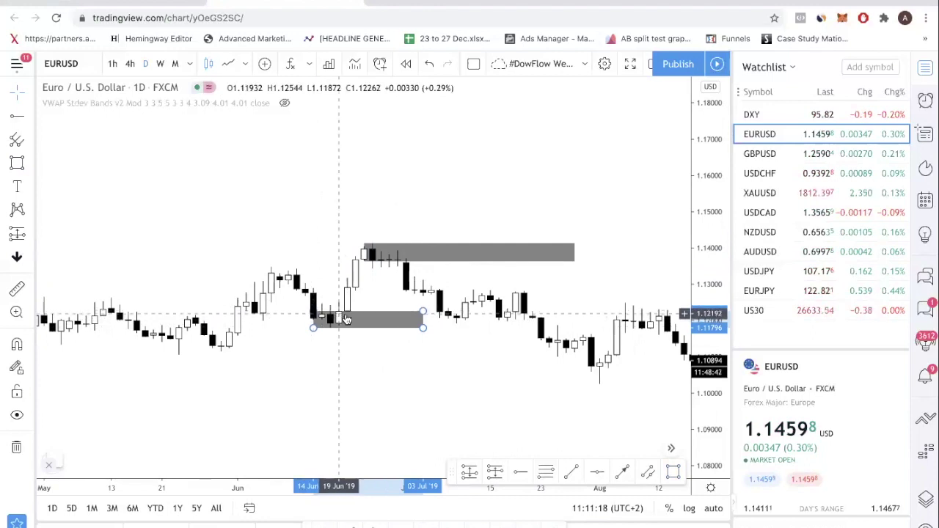
left_click_drag(423, 313, 583, 312)
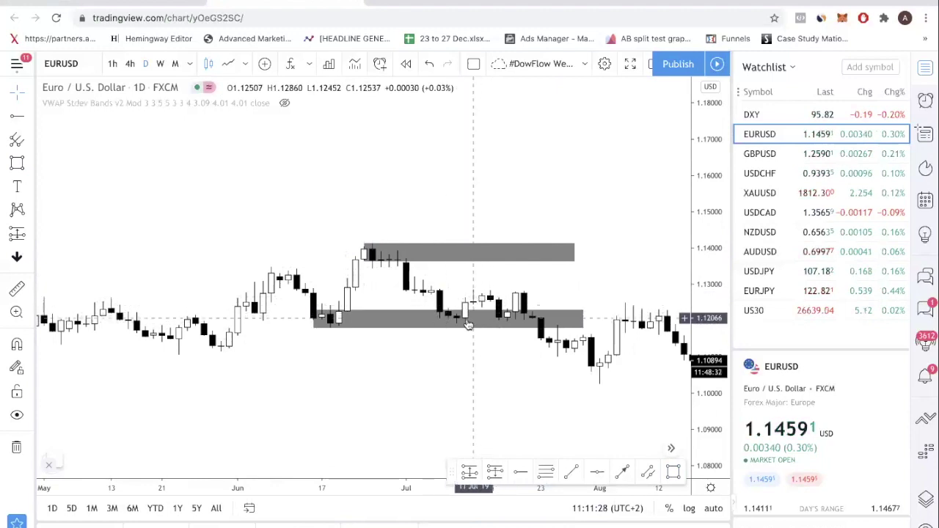
left_click(314, 319)
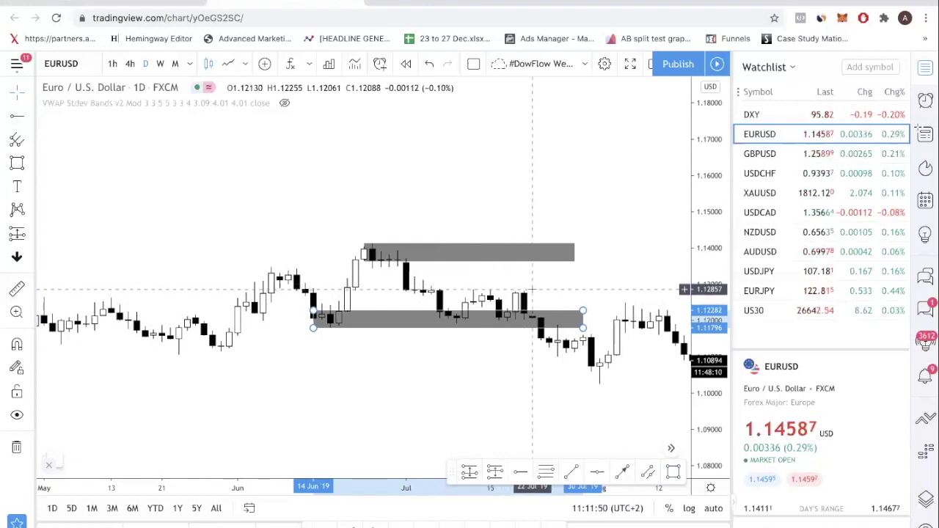
mouse_move(542, 316)
left_mouse_down()
mouse_move(551, 348)
mouse_move(499, 322)
mouse_move(533, 314)
left_mouse_up()
left_click(580, 284)
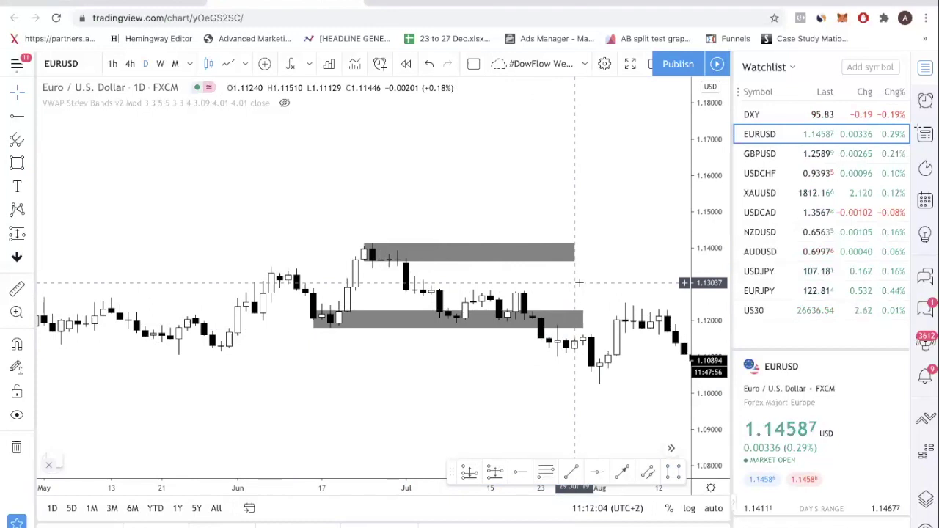
- Draw a demand zone over the late-May 2019 base candles, from 29 May to 24 June, between 1.11328 and 1.11112
left_click_drag(69, 245, 411, 345)
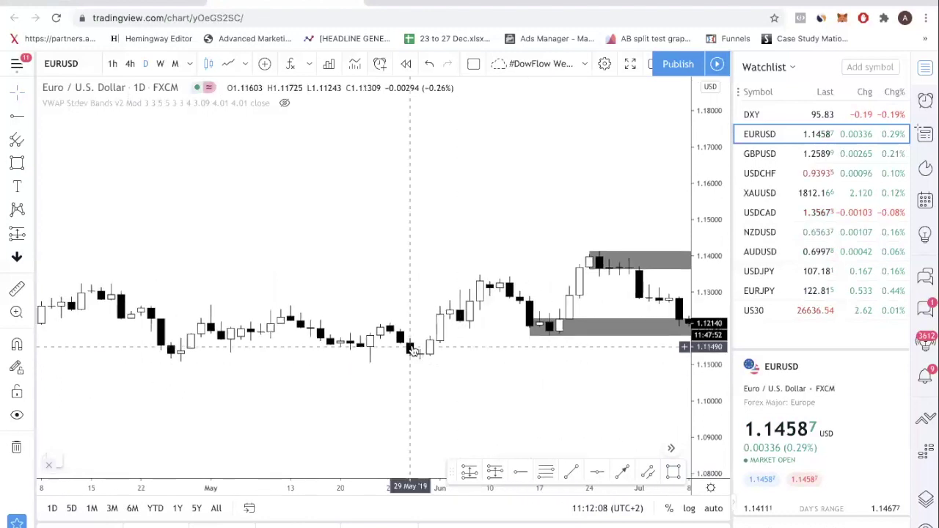
left_click(16, 163)
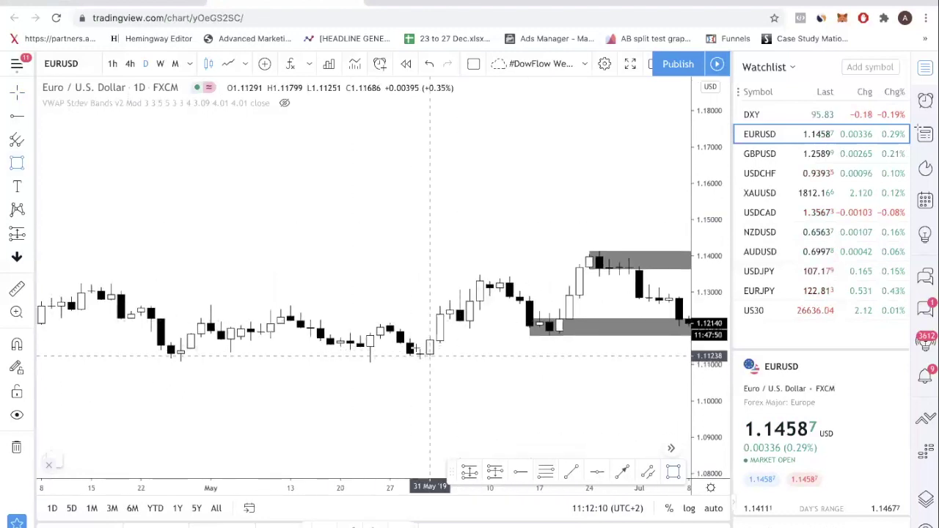
left_click_drag(420, 349, 480, 363)
left_click_drag(537, 364, 589, 361)
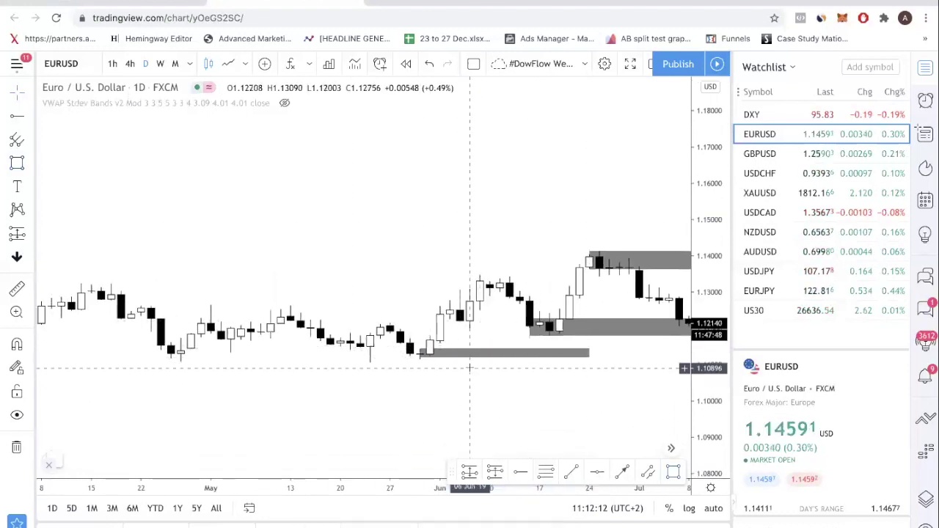
left_click_drag(419, 357, 410, 359)
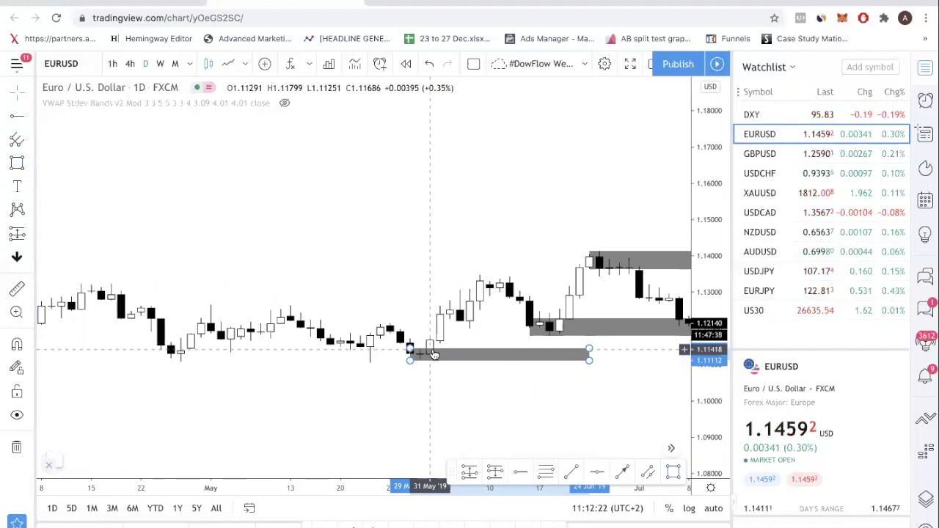
left_click(438, 388)
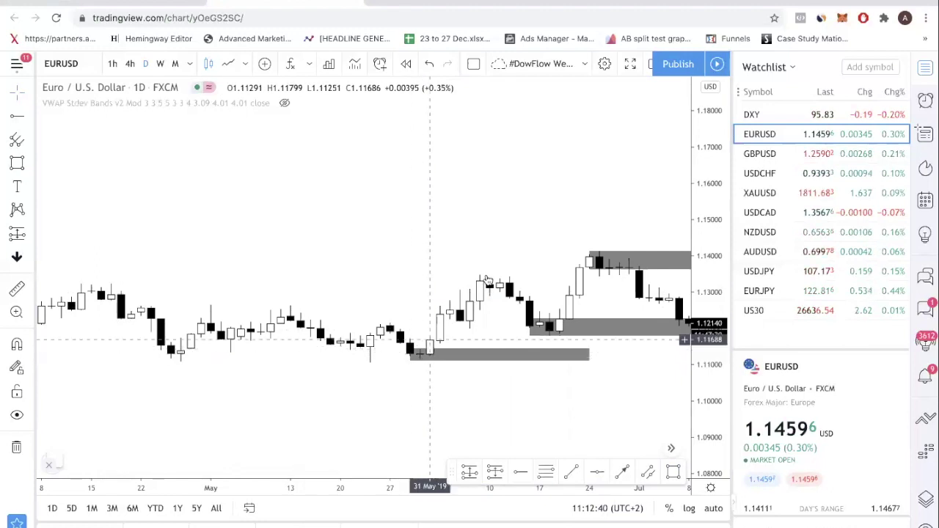
left_click(410, 353)
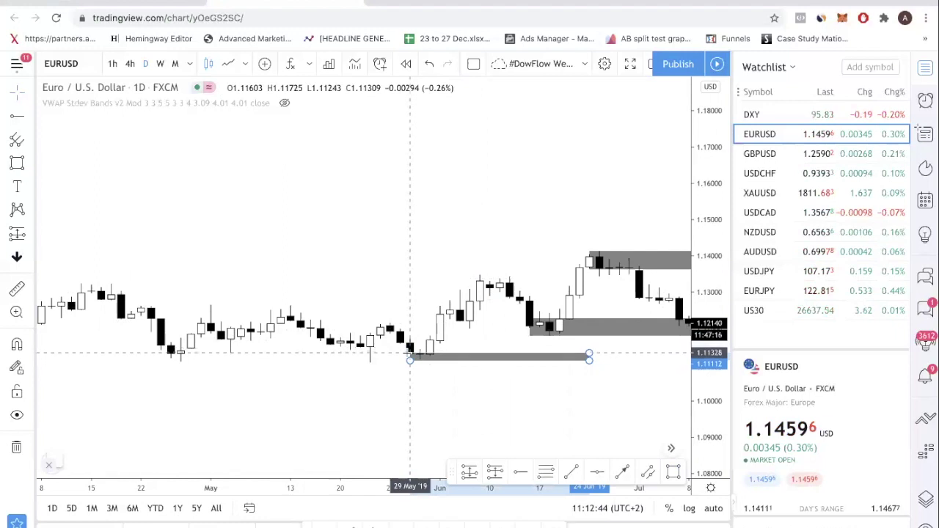
left_click(433, 386)
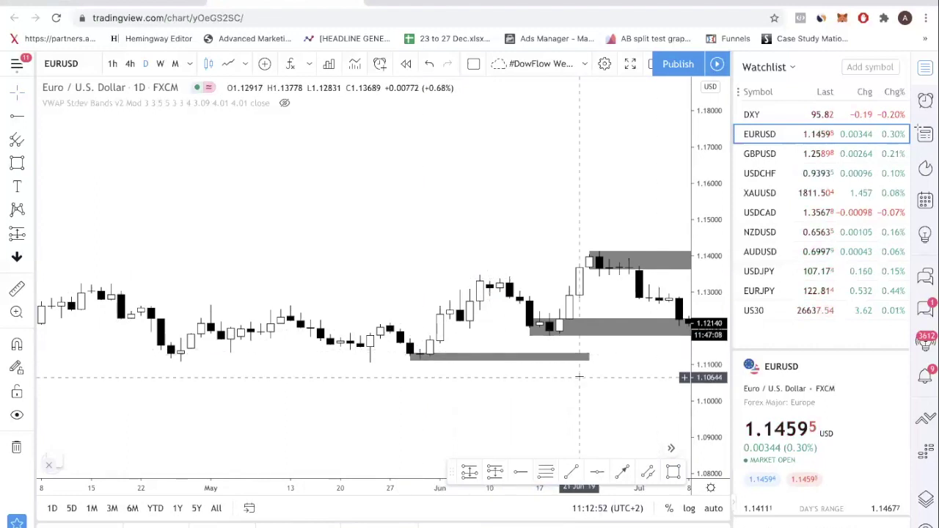
- Draw a supply zone over the late-September 2018 base candles, from 20 September to about 30 October
left_click_drag(315, 289, 467, 297)
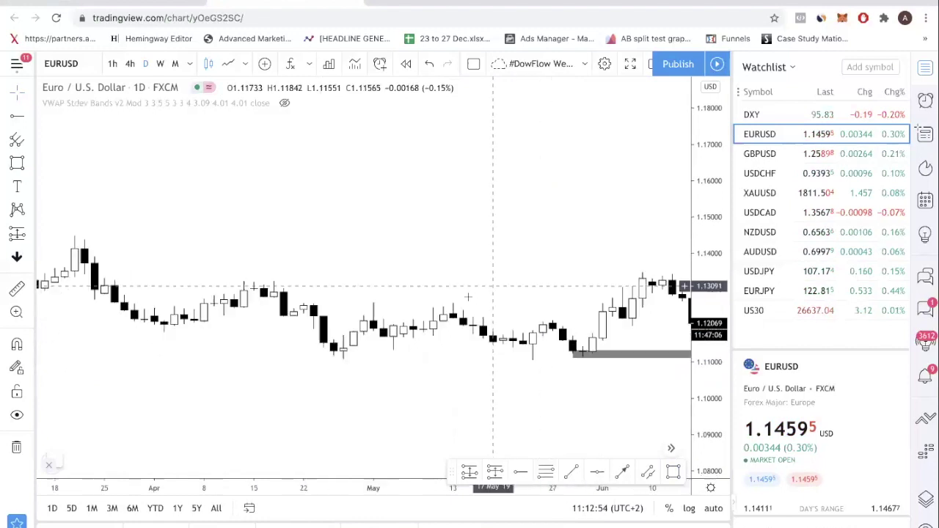
scroll(468, 297, "left", 10)
scroll(327, 296, "left", 15)
scroll(344, 323, "up", 3)
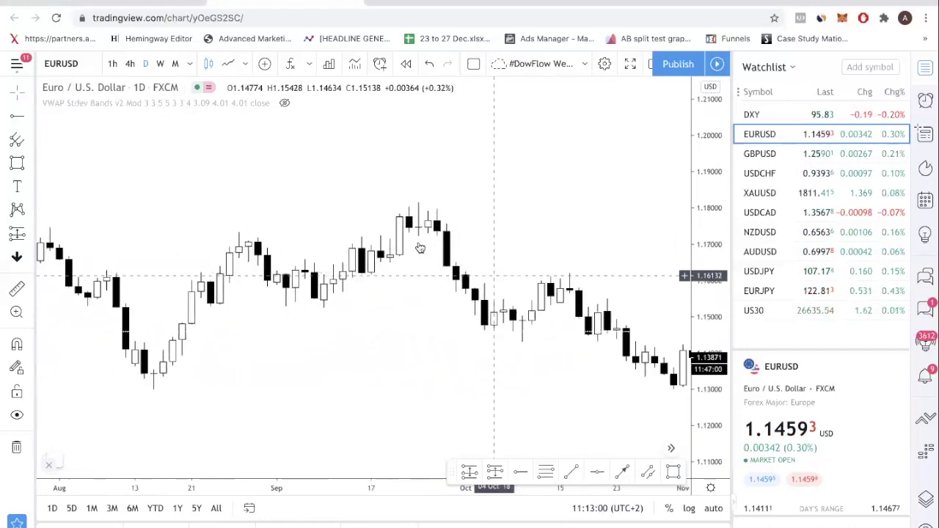
scroll(420, 248, "right", 1)
left_click(24, 161)
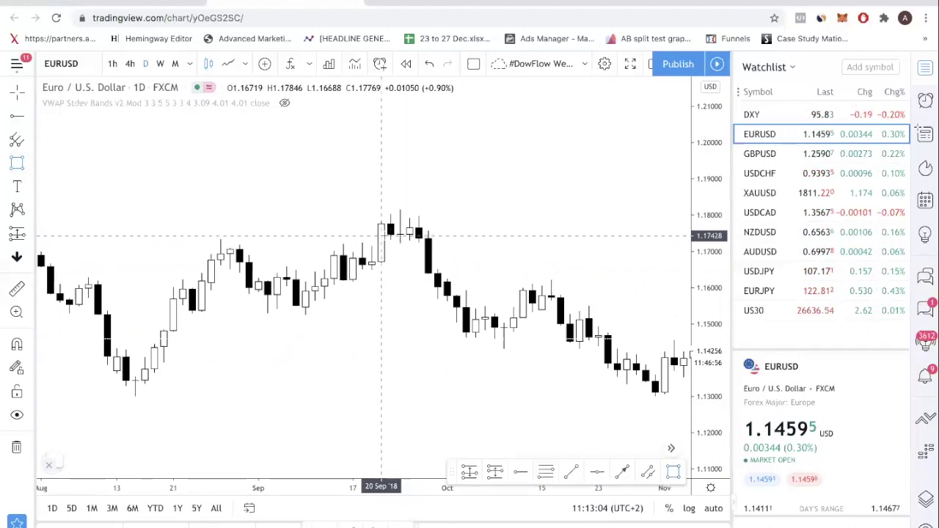
mouse_move(381, 234)
left_mouse_down()
mouse_move(617, 203)
mouse_move(693, 234)
mouse_move(645, 238)
left_mouse_up()
left_click(559, 177)
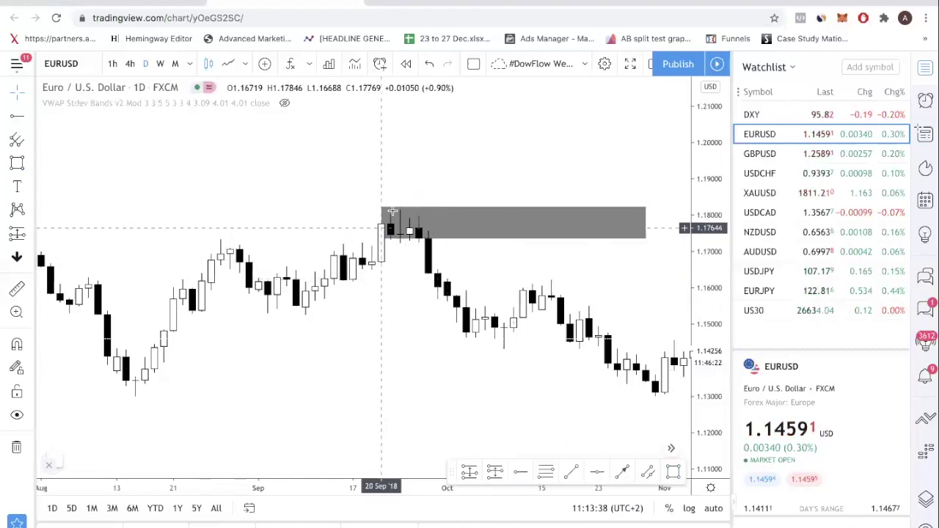
- Start the supply zone at the 24 September 2018 candle, with its edges at 1.18166 and about 1.1735
left_click_drag(392, 212, 339, 217)
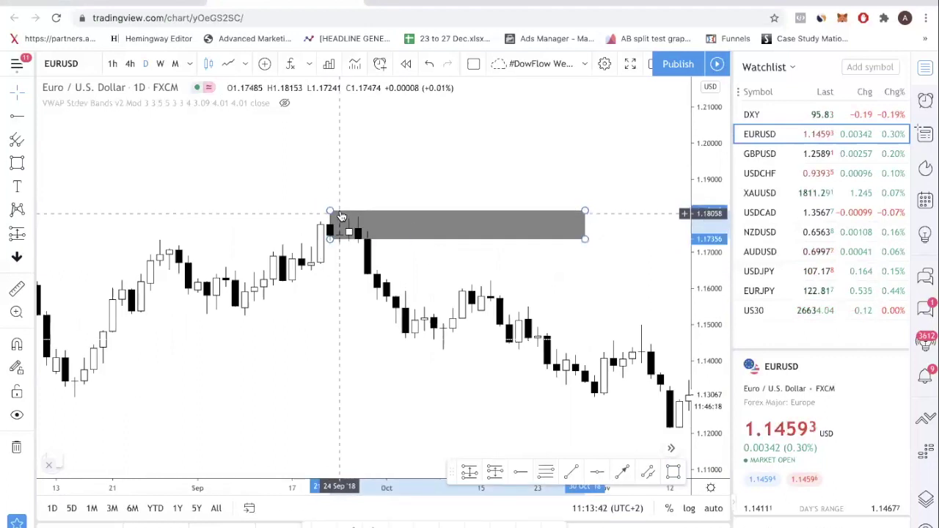
left_click(360, 183)
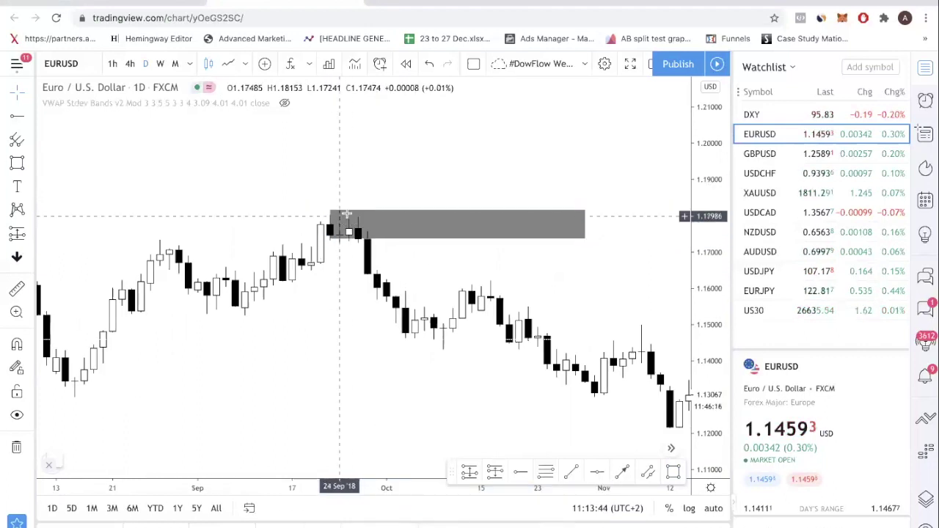
mouse_move(330, 238)
left_mouse_down()
mouse_move(358, 237)
mouse_move(339, 240)
left_mouse_up()
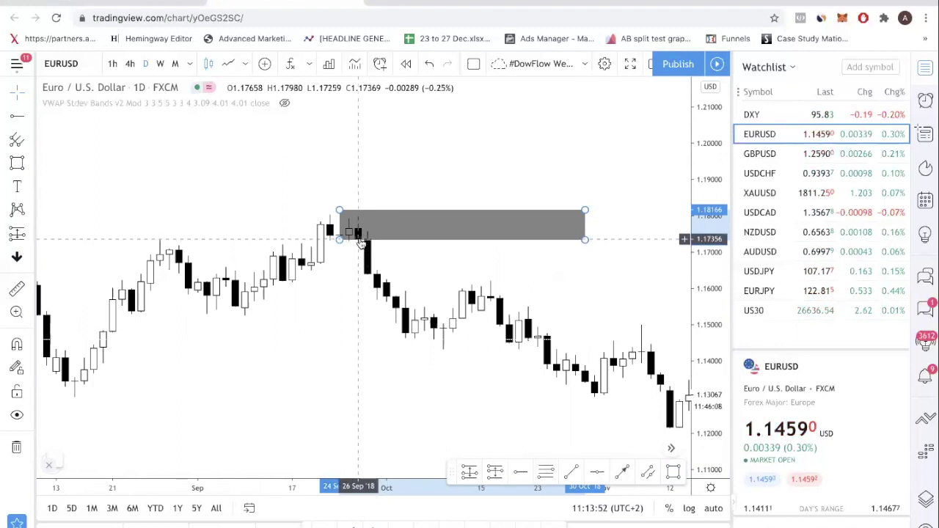
left_click_drag(339, 239, 343, 220)
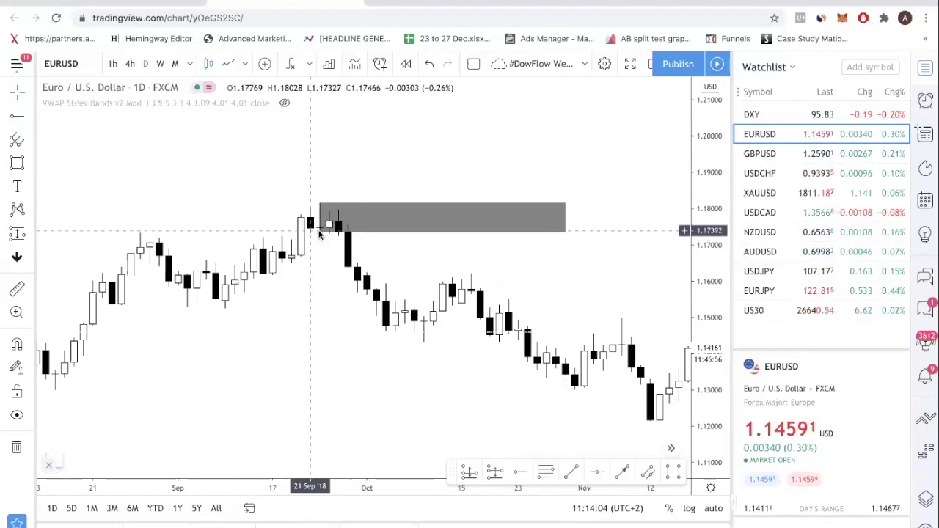
left_click(342, 229)
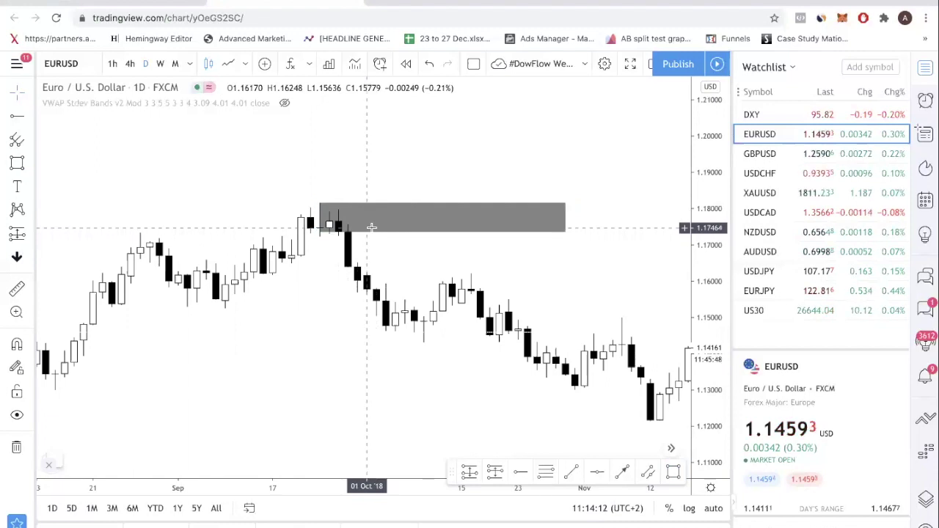
- Draw a demand zone under the mid-August 2018 base candles, from 13 August to 17 September, between 1.13451 and 1.13001
scroll(430, 374, "left", 10)
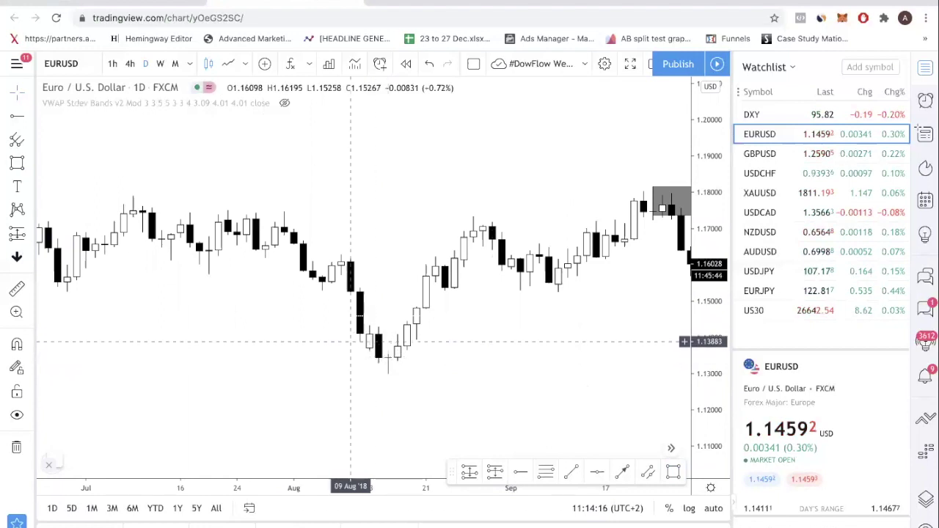
left_click(16, 161)
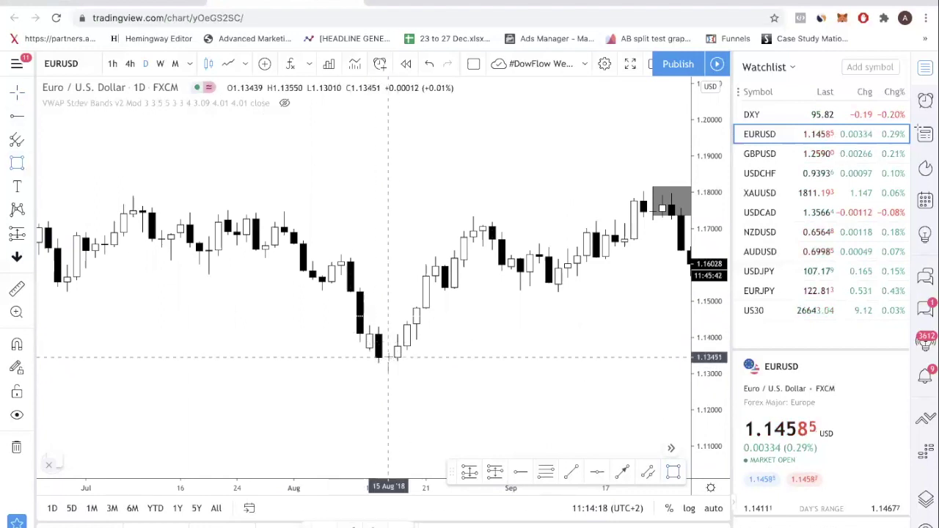
left_click_drag(389, 358, 605, 375)
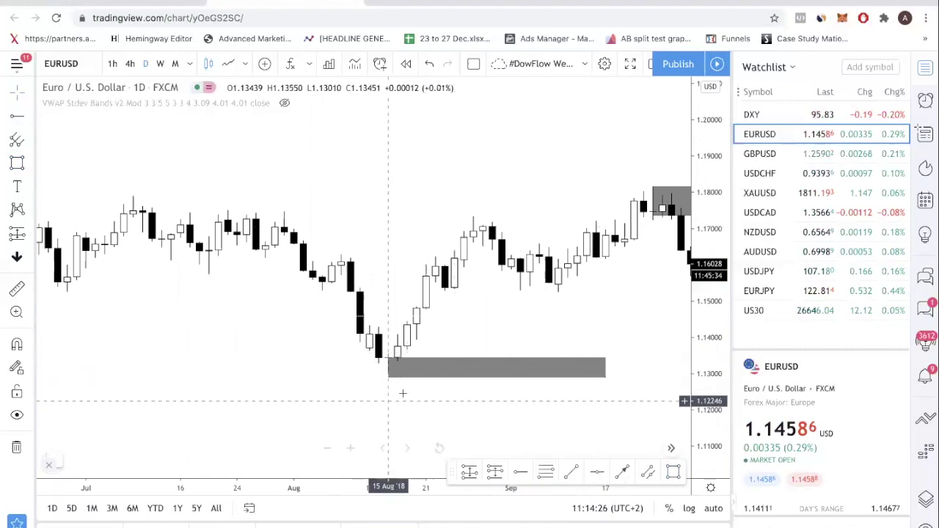
left_click(388, 373)
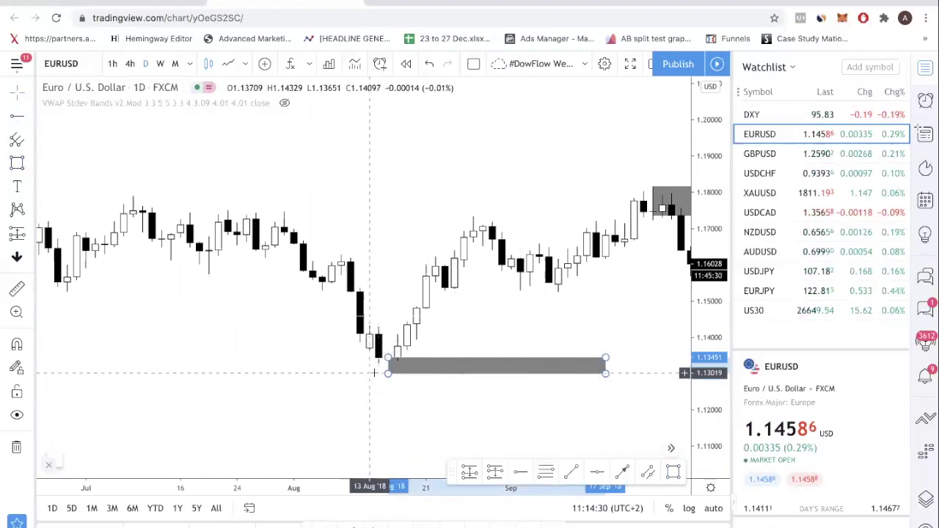
left_click(400, 378)
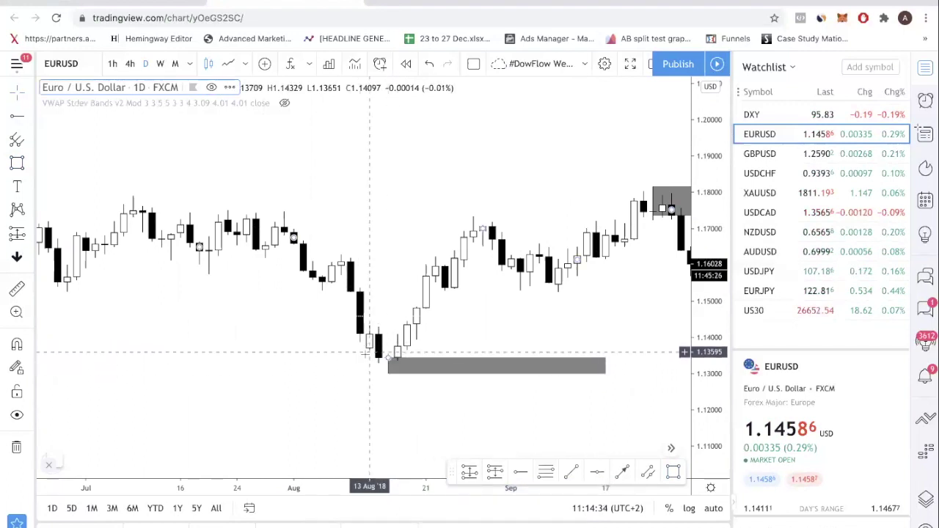
left_click_drag(387, 358, 369, 357)
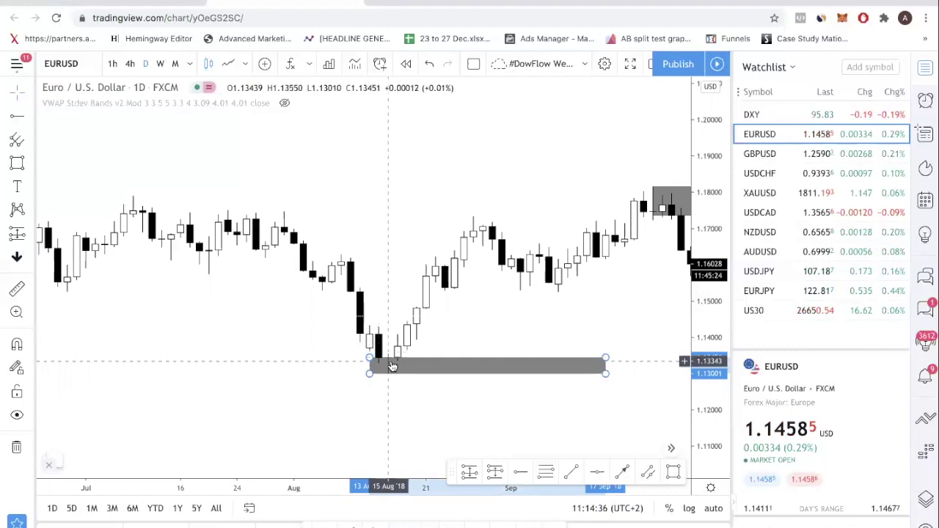
- Extend the mid-August 2018 demand zone forward in time so it ends at 16 November 2018
left_click_drag(460, 379, 467, 414)
scroll(438, 346, "down", 1)
left_click_drag(439, 346, 294, 324)
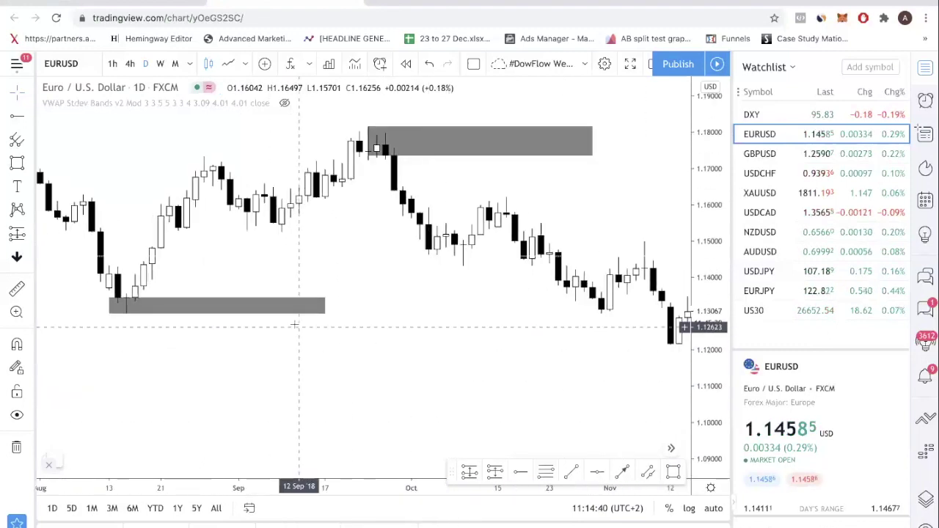
scroll(295, 323, "down", 1)
left_click_drag(416, 381, 375, 316)
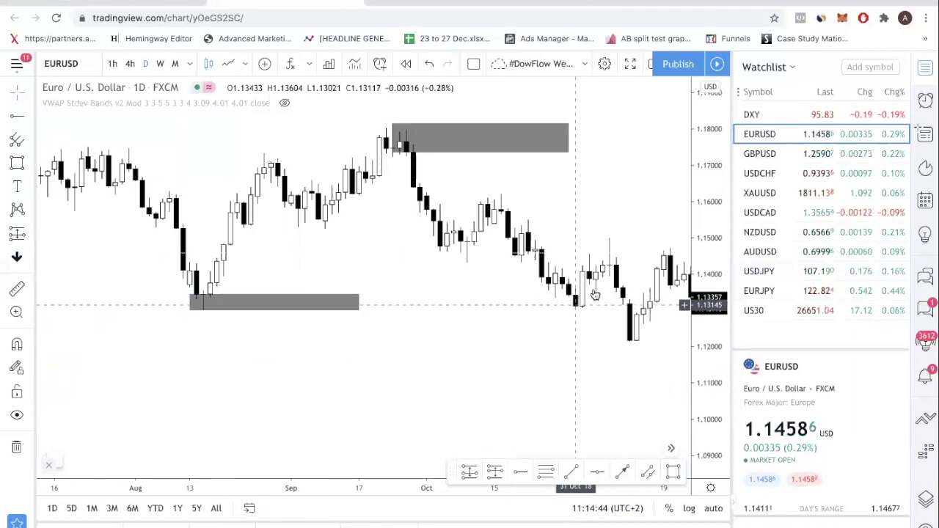
left_click_drag(358, 296, 653, 296)
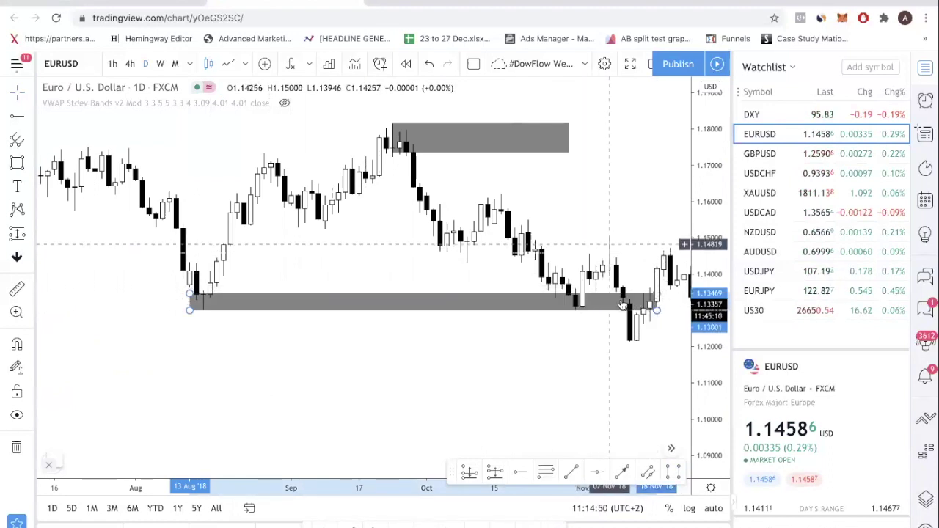
- Draw a supply zone over the early-August 2018 base candles, from 8 August to 4 September, between 1.16420 and 1.15970
scroll(360, 308, "left", 10)
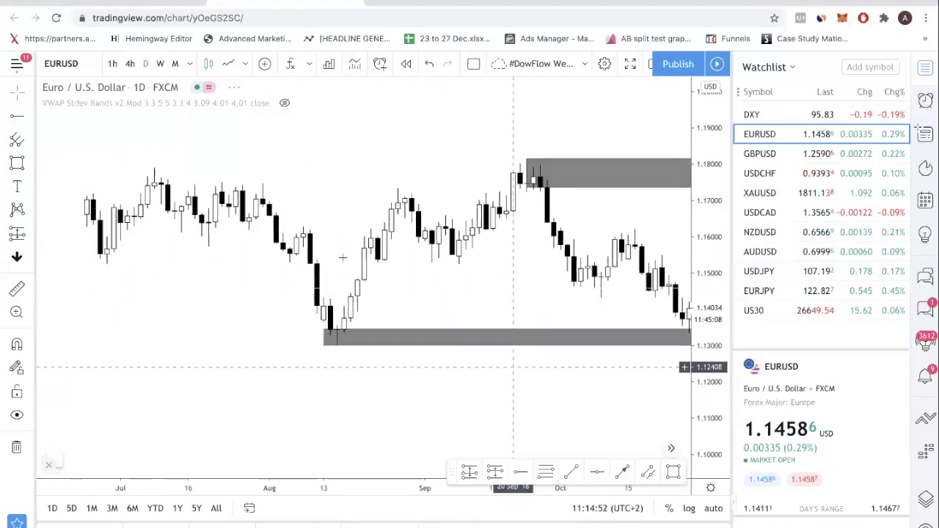
scroll(563, 310, "right", 4)
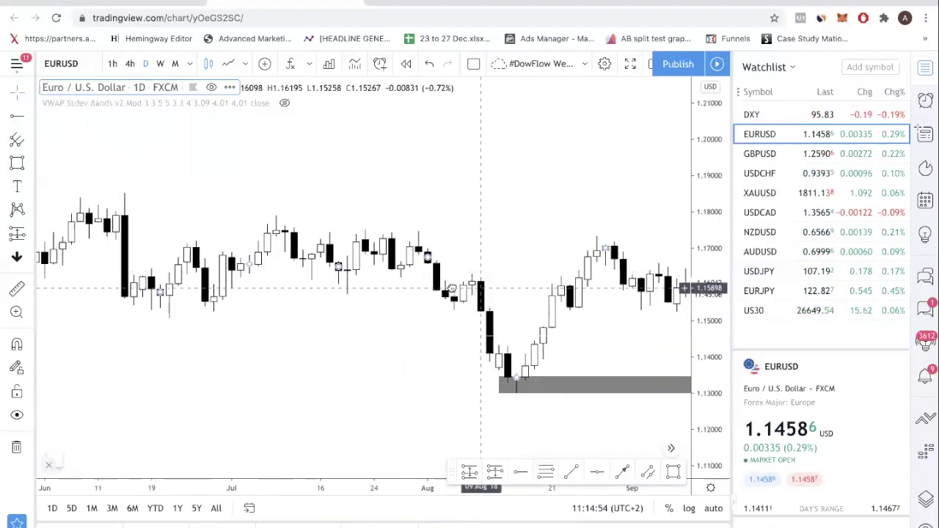
left_click(18, 163)
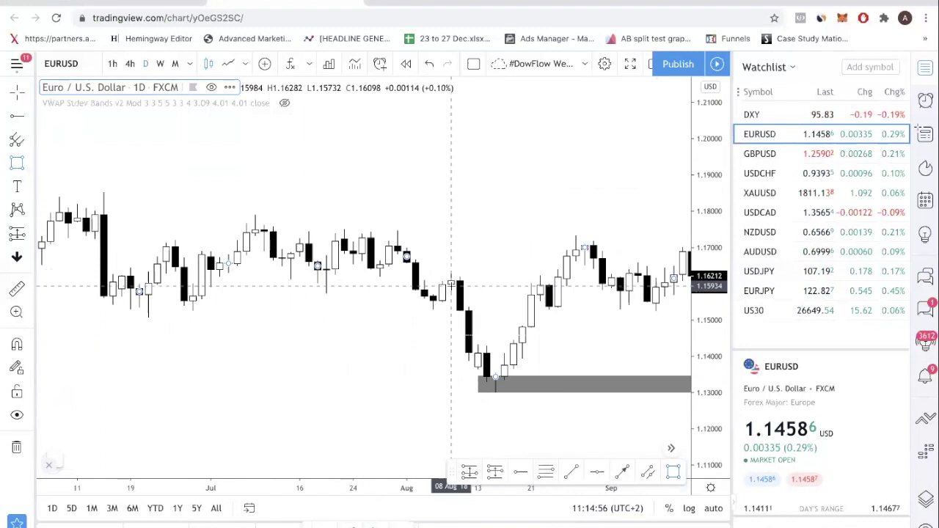
mouse_move(451, 282)
left_mouse_down()
mouse_move(503, 271)
mouse_move(620, 269)
left_mouse_up()
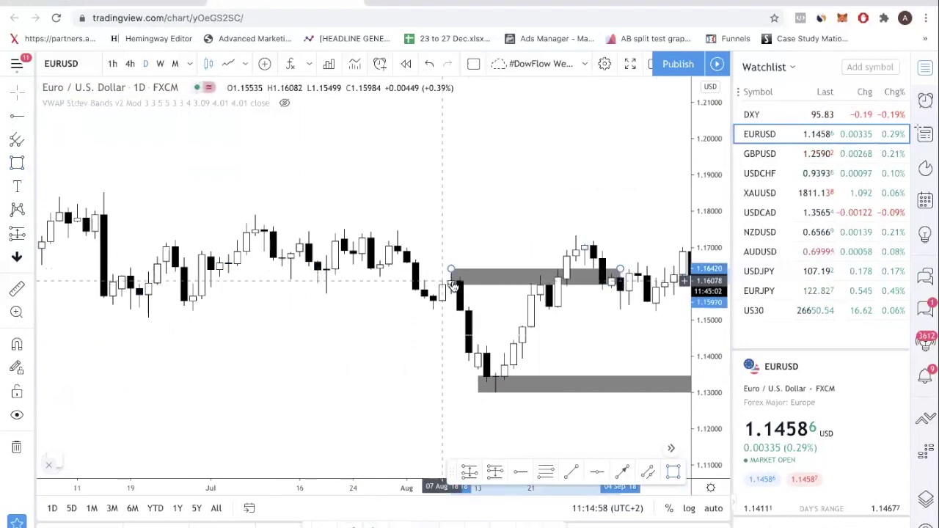
- Start the early-August supply zone at the 7 August 2018 candle and set its edges at 1.16312 and 1.15970
left_click_drag(452, 285, 443, 285)
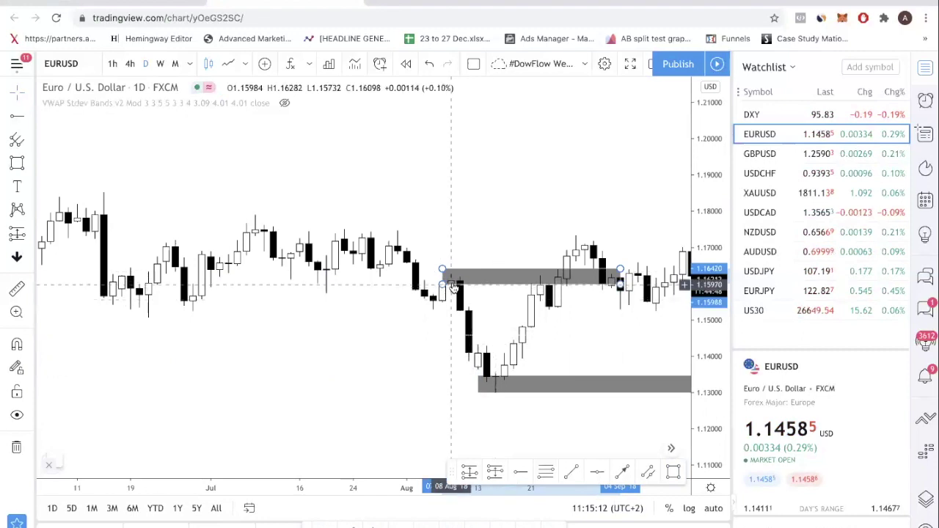
left_click_drag(443, 269, 443, 272)
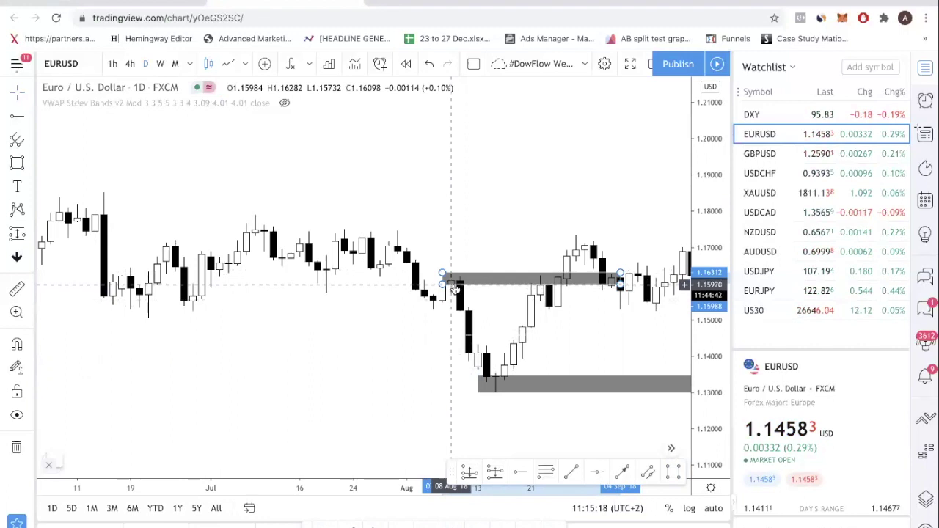
left_click_drag(444, 285, 442, 286)
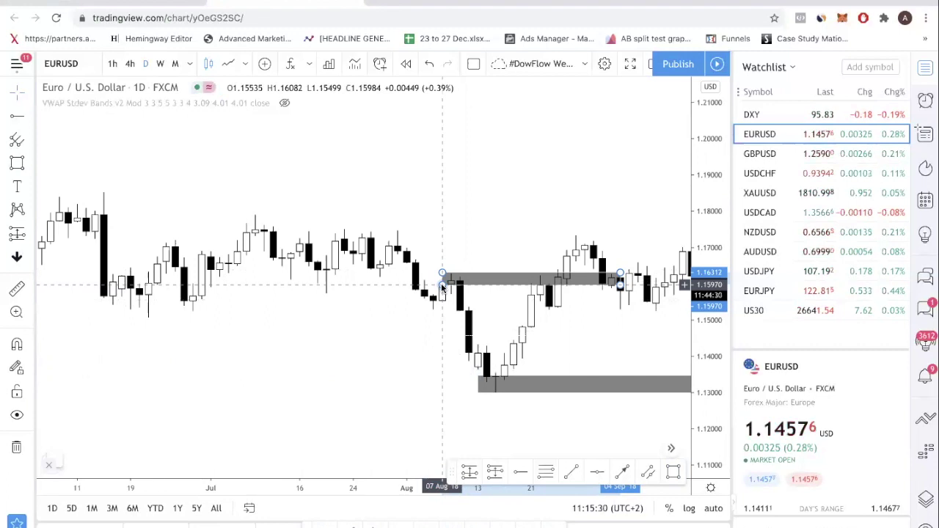
- Draw a demand zone under the early-January 2018 base candles, from 9 January to 5 February, between 1.19479 and about 1.1903
scroll(441, 283, "right", 10)
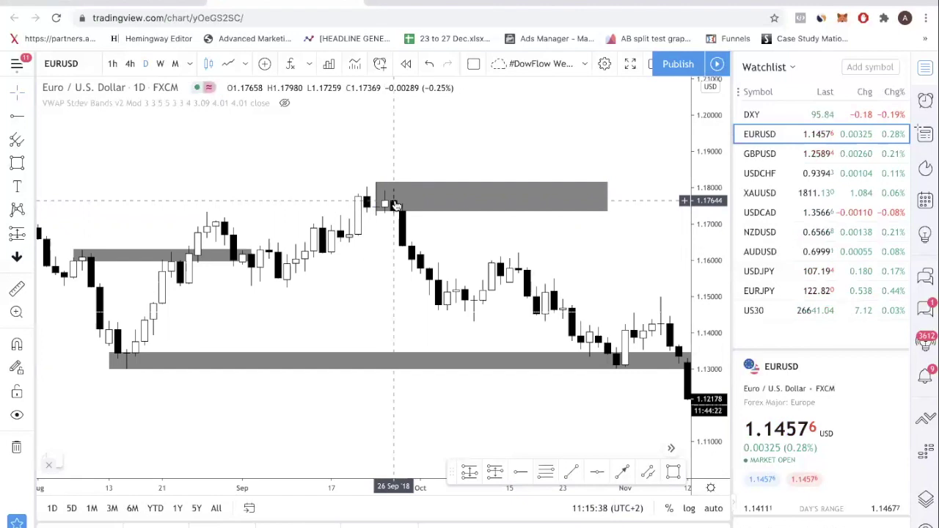
scroll(493, 291, "left", 12)
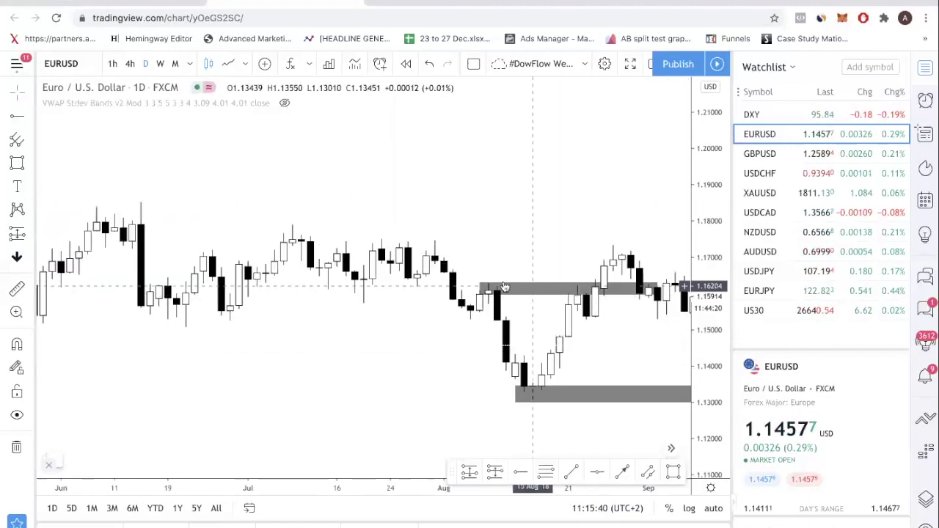
scroll(493, 291, "left", 15)
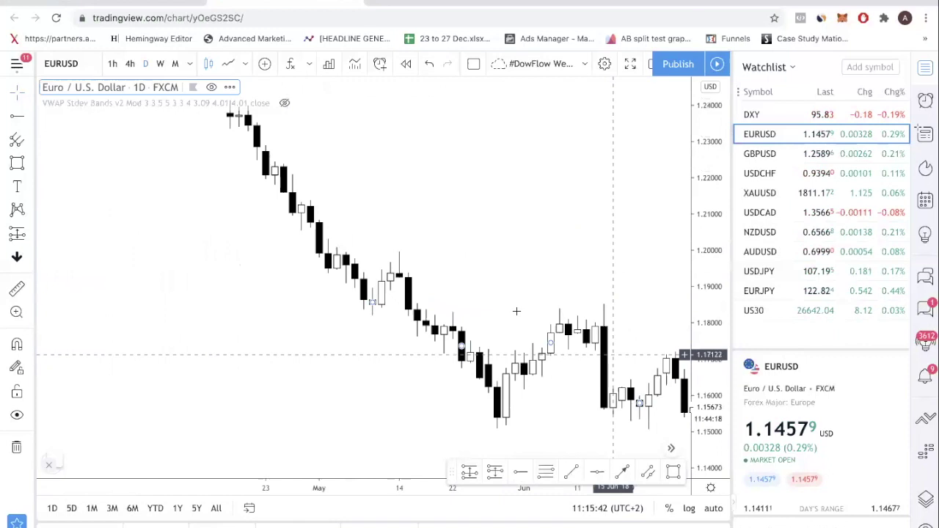
scroll(548, 329, "left", 15)
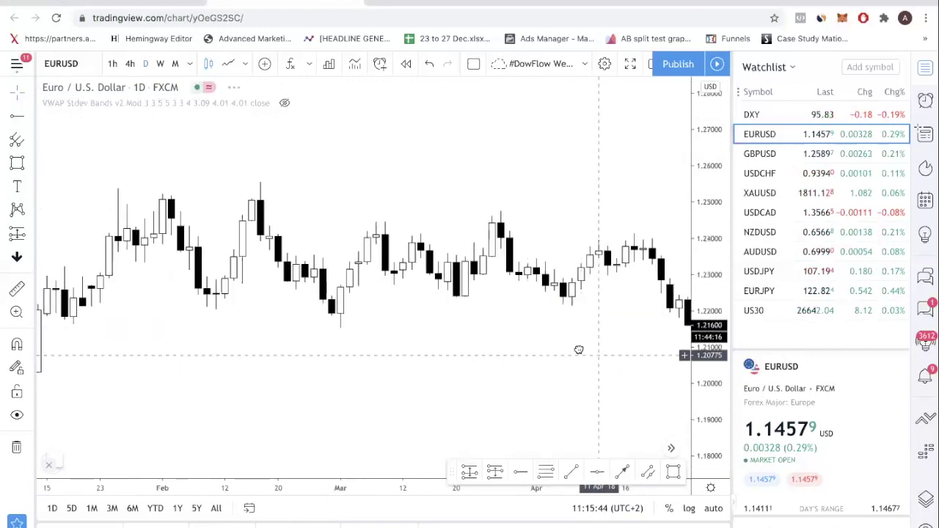
scroll(442, 332, "left", 15)
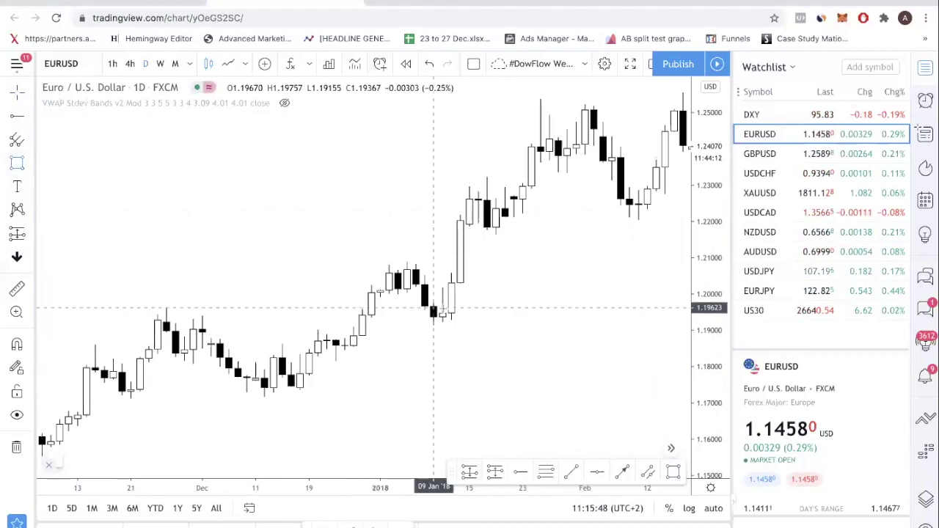
left_click(434, 313)
left_click(603, 330)
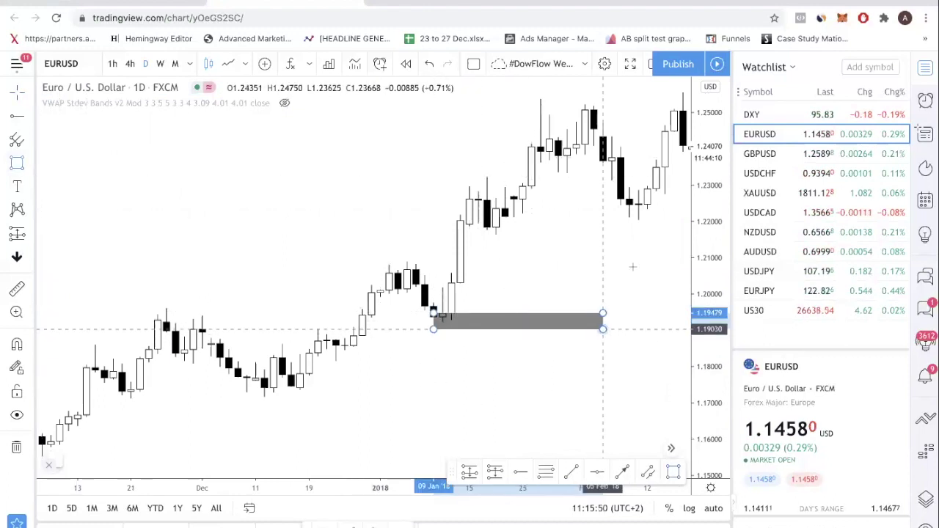
- Start the January demand zone at the 8 January 2018 candle and set its edges at about 1.195 and 1.19137
left_click_drag(433, 330, 424, 326)
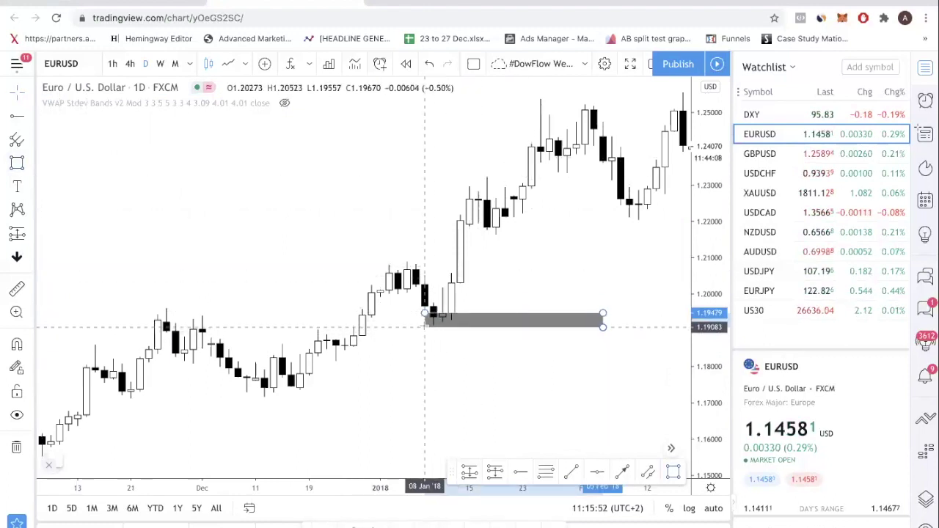
left_click(568, 265)
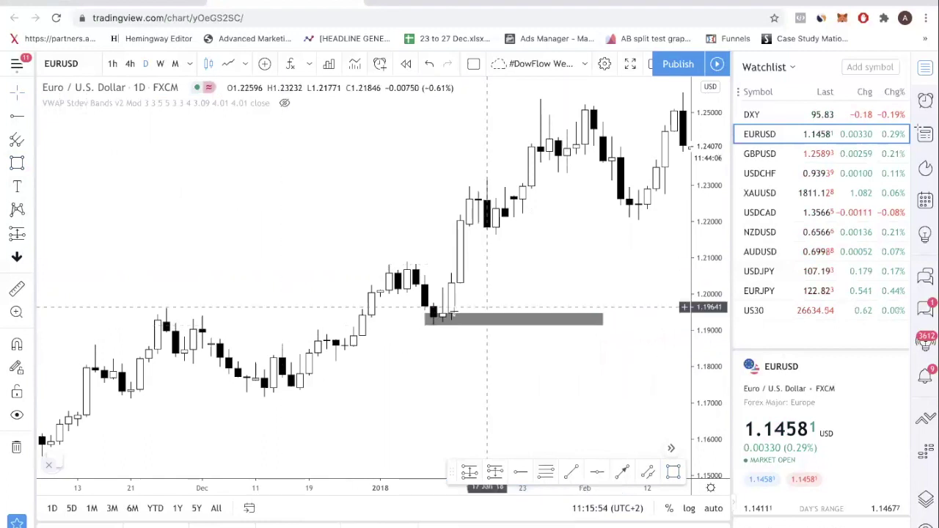
left_click(428, 322)
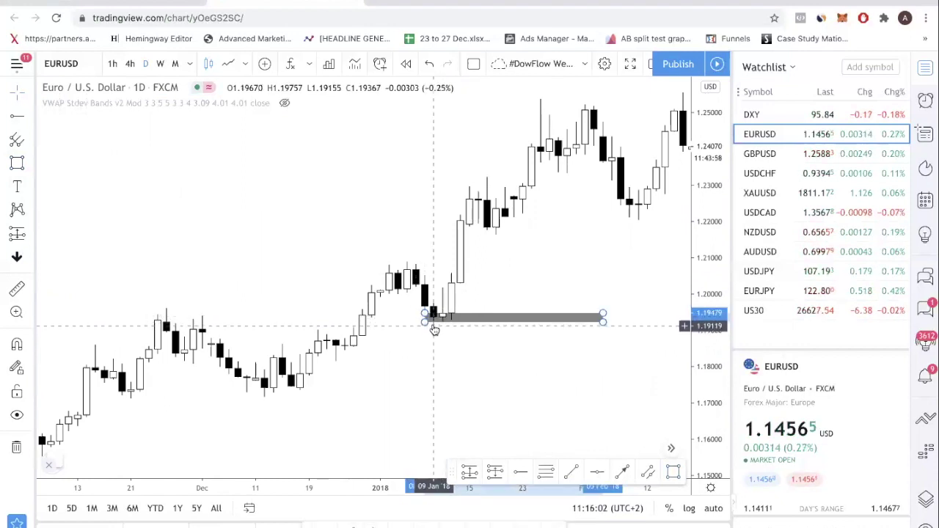
left_click_drag(424, 323, 426, 326)
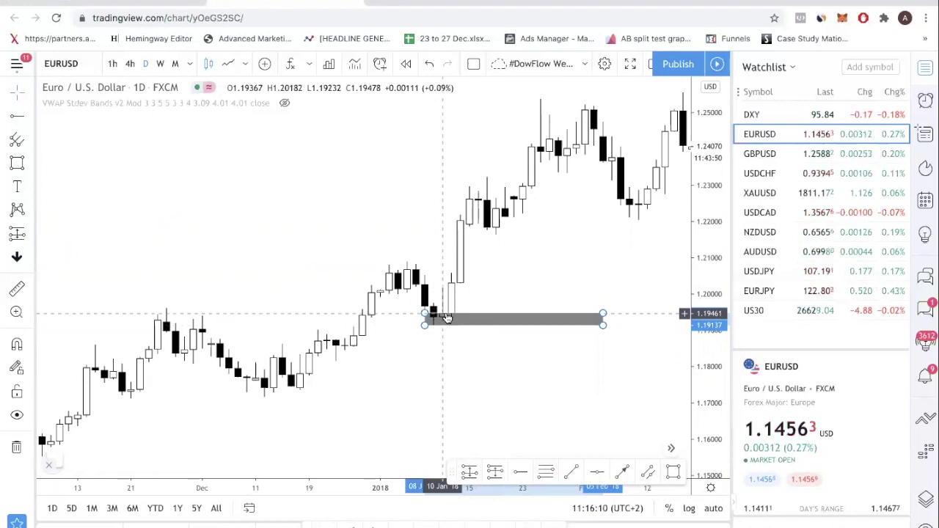
left_click_drag(425, 315, 427, 330)
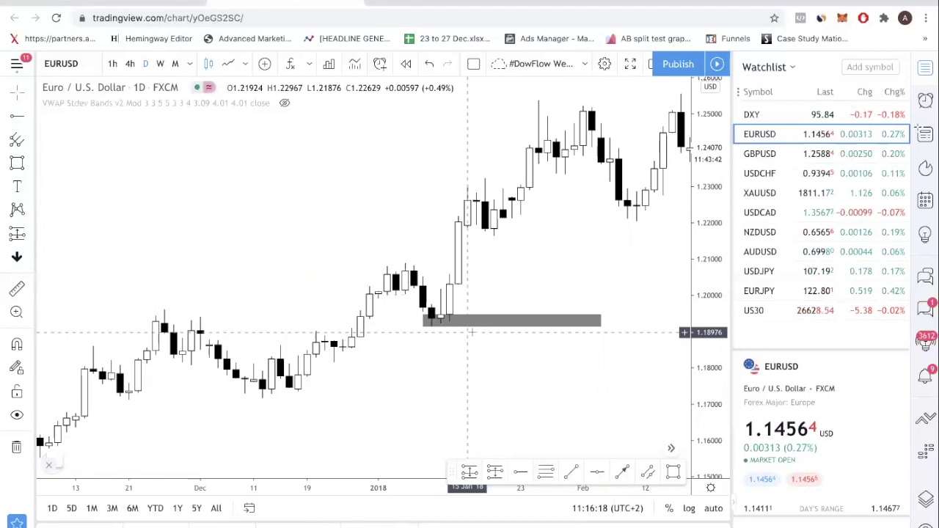
left_click(441, 319)
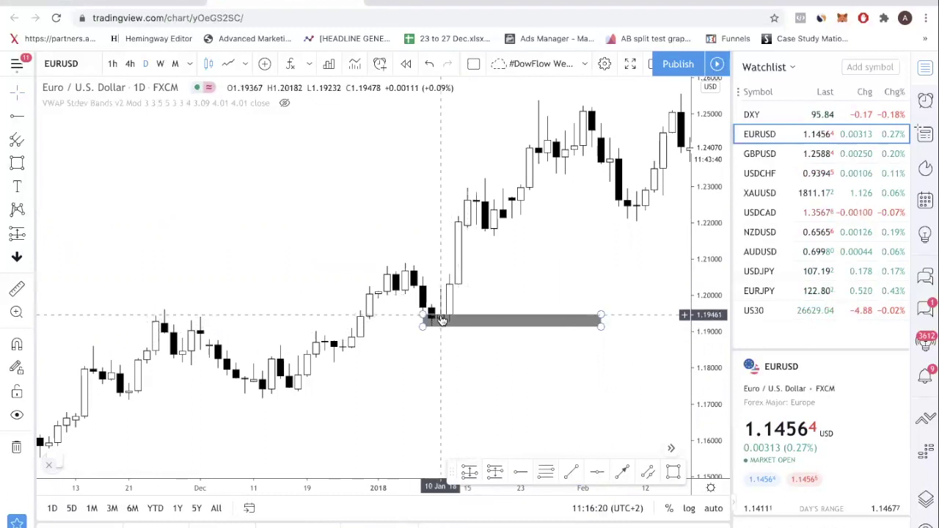
left_click(600, 323)
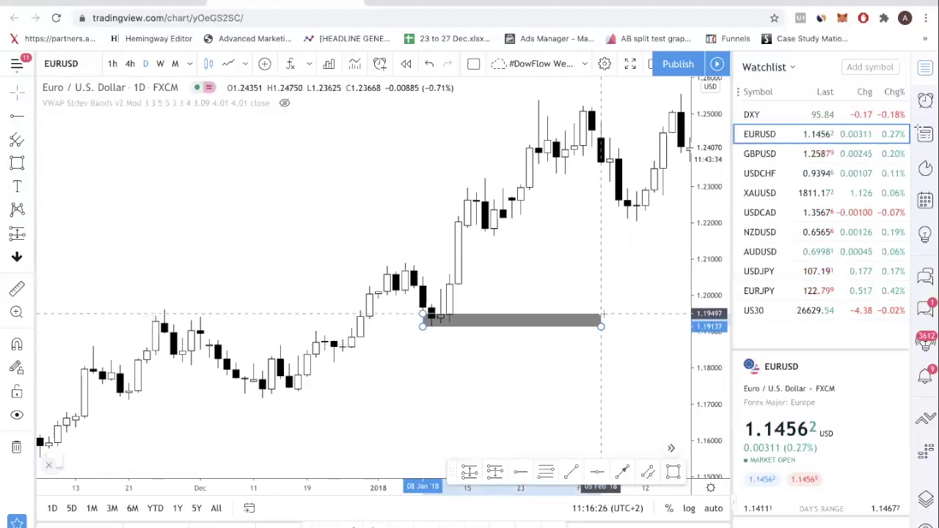
left_click(603, 280)
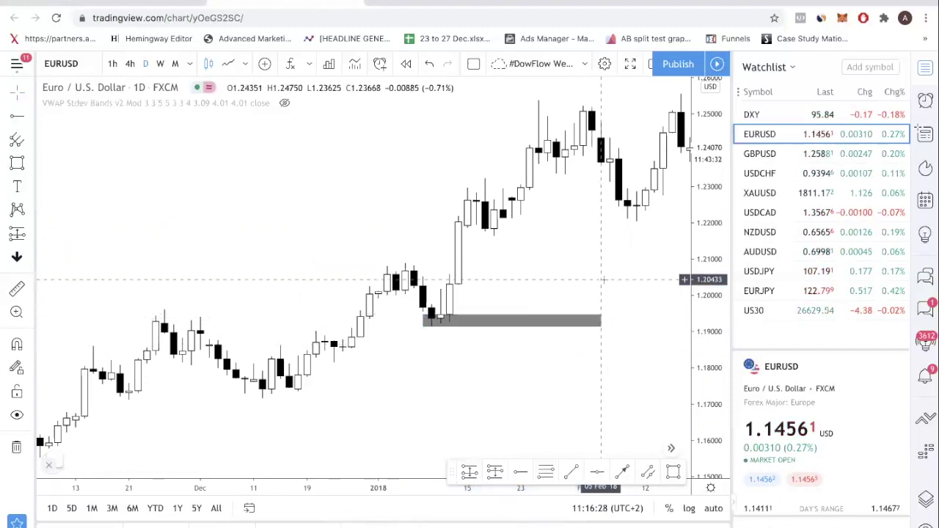
- Return the chart to the latest 2020 candles and bring the lesson notes below the price into view
left_click_drag(604, 279, 110, 220)
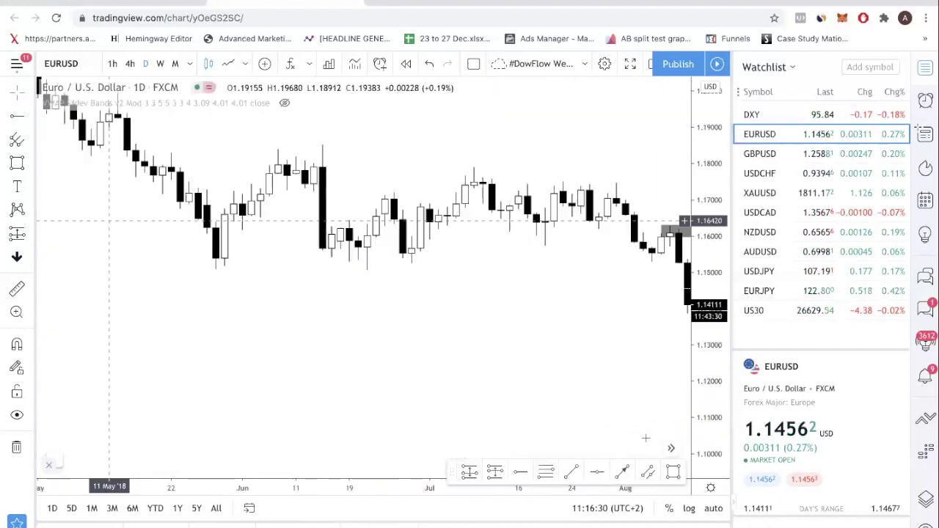
left_click(406, 448)
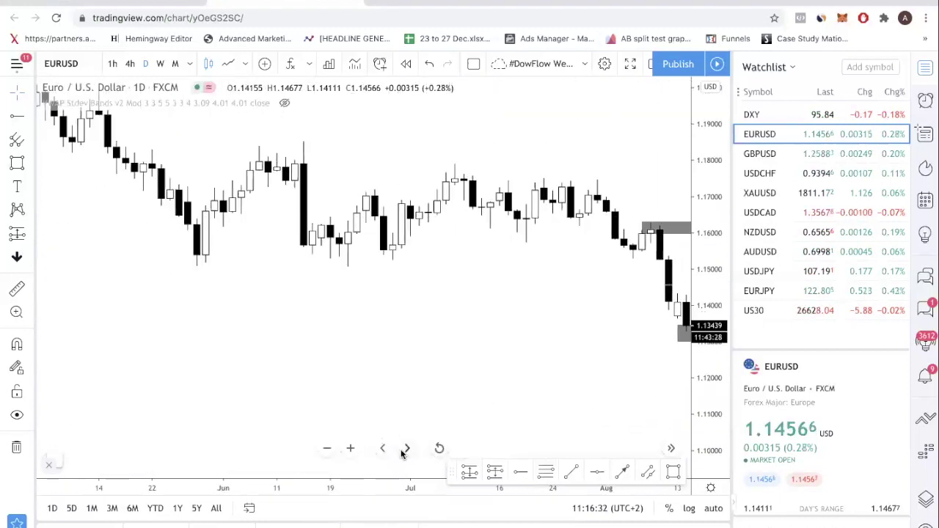
left_click(438, 448)
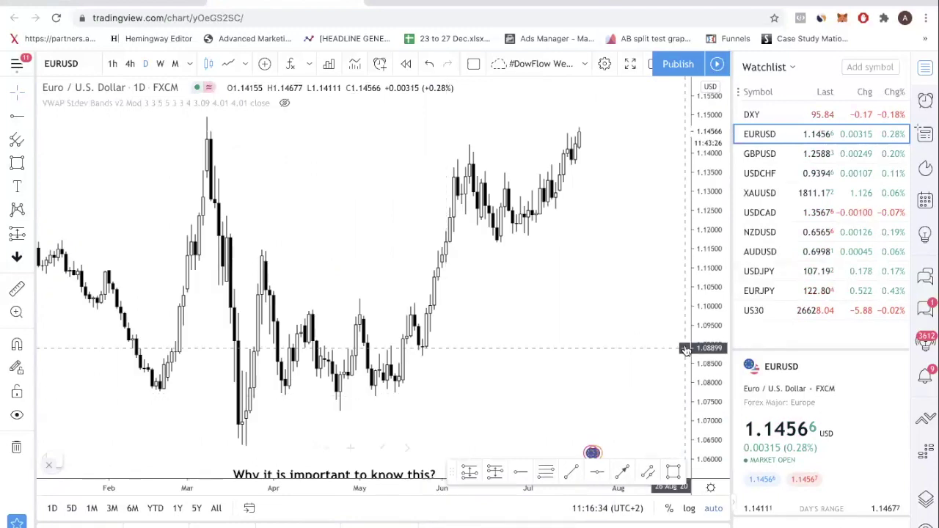
left_click_drag(686, 350, 609, 229)
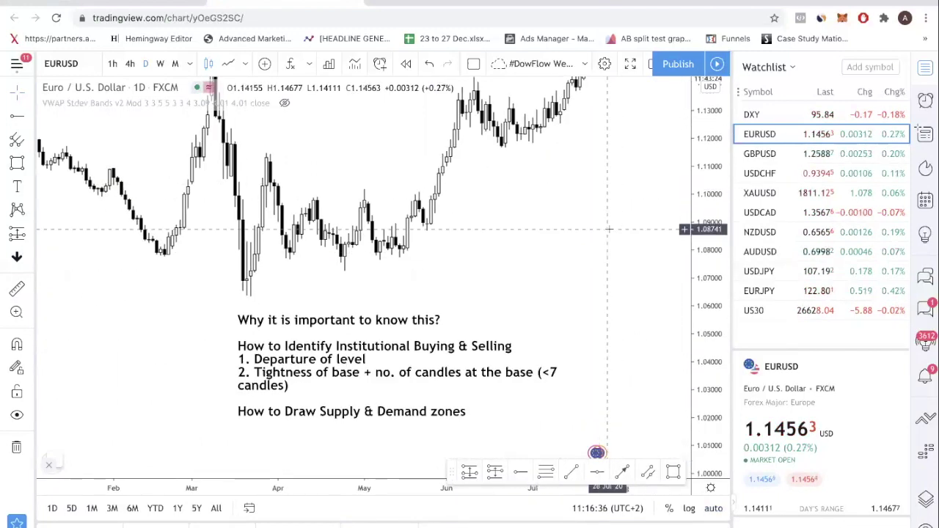